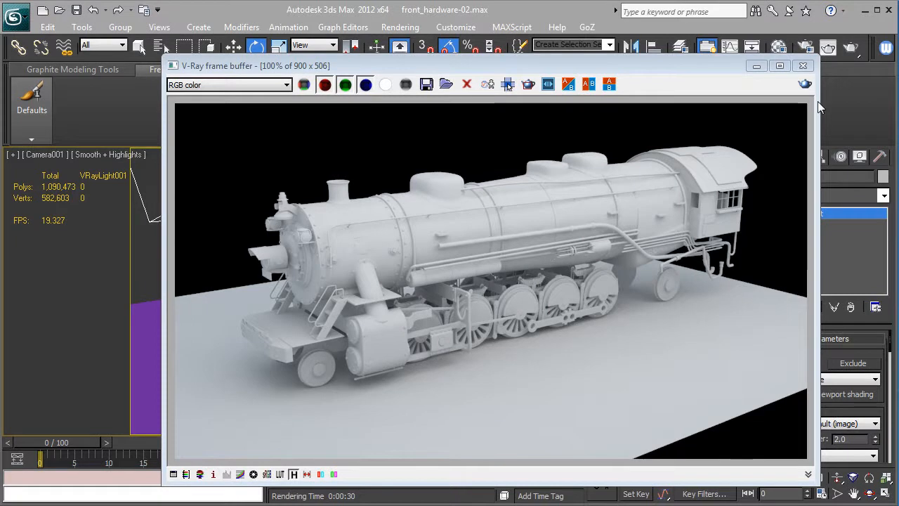
Close the rendered image and hide all lights in the scene by category.
click(803, 66)
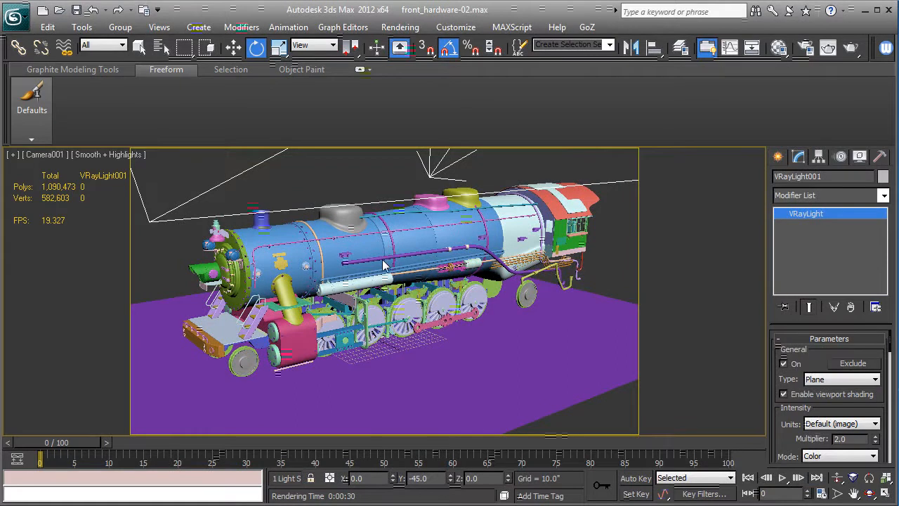
click(840, 156)
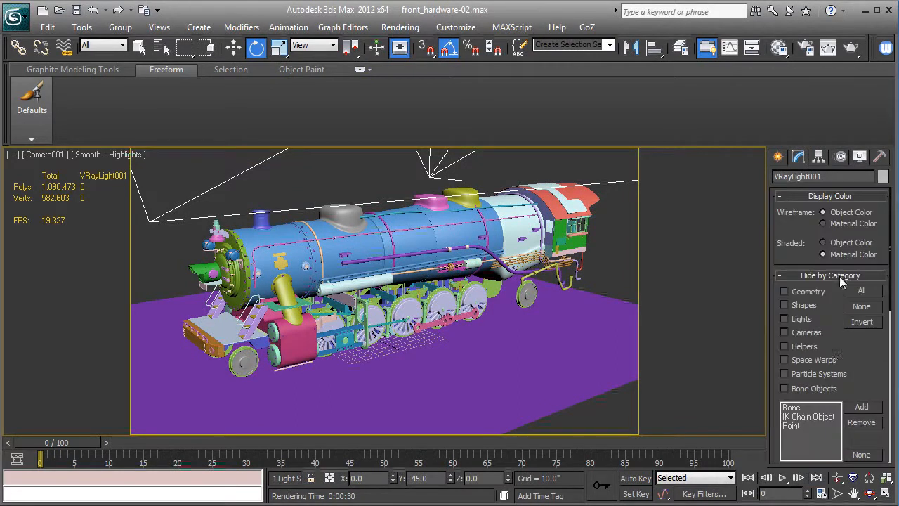
click(801, 319)
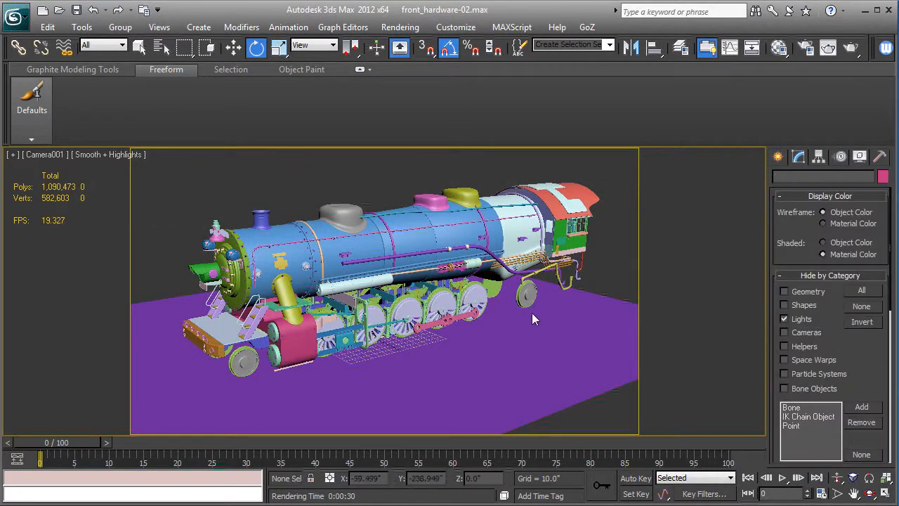
Show edged faces and switch from the camera to a Perspective view framed on a bolt of the front boiler cover.
click(245, 299)
key(F4)
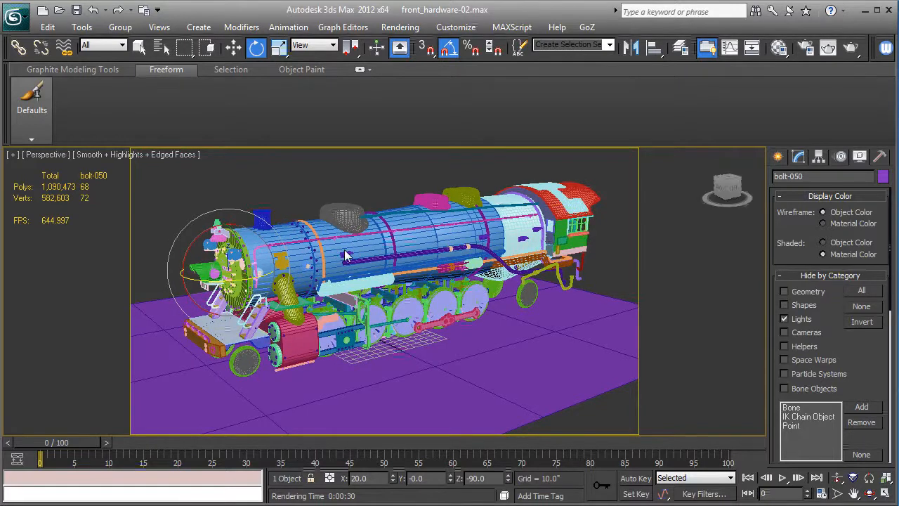
key(p)
key(z)
scroll(344, 255, down, 5)
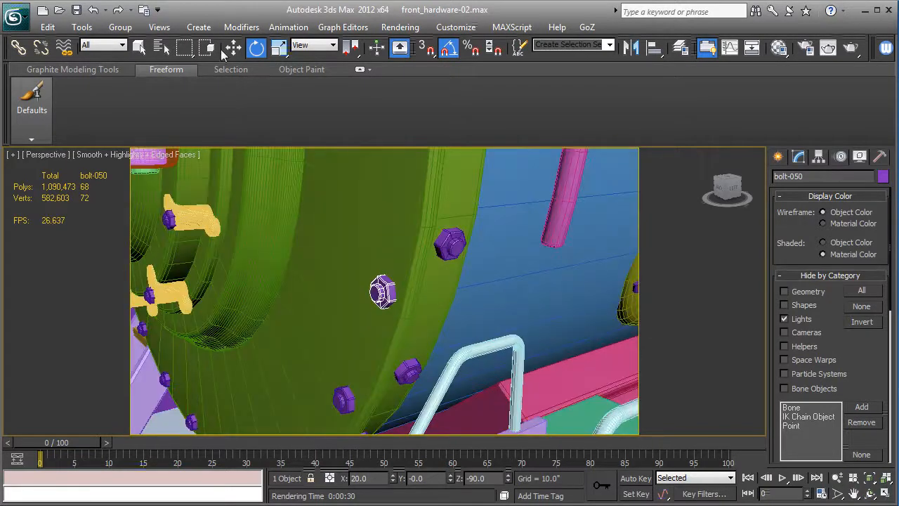
Select the front boiler cover and unhide all objects without unhiding the layers.
click(140, 47)
click(323, 180)
alt+middle_drag(323, 179, 430, 266)
scroll(429, 267, down, 3)
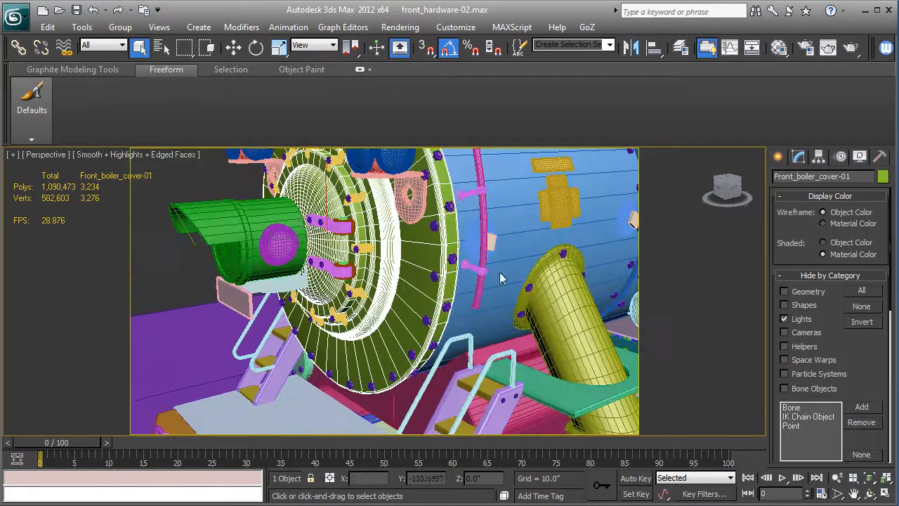
scroll(852, 355, down, 5)
click(836, 387)
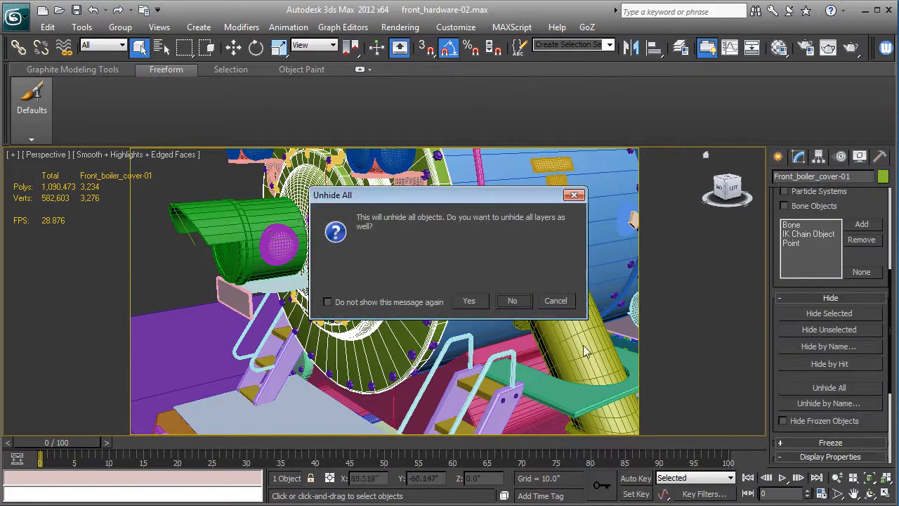
click(513, 301)
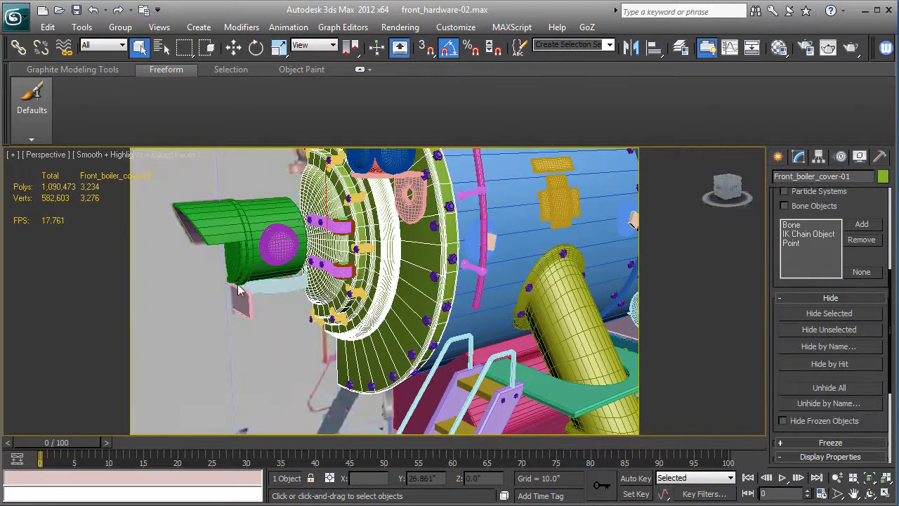
Isolate the front boiler cover together with the reference image plane and frame the cover in the Back view.
ctrl+click(231, 347)
key(alt+q)
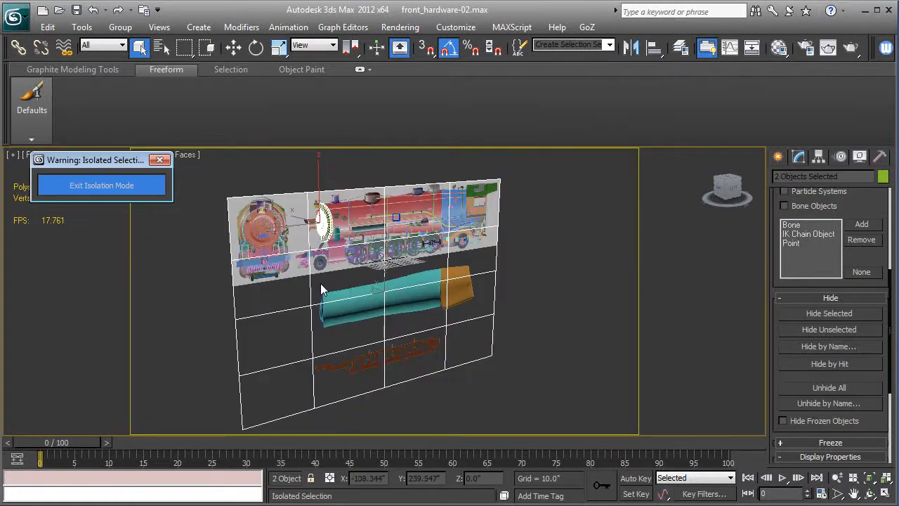
key(b)
key(z)
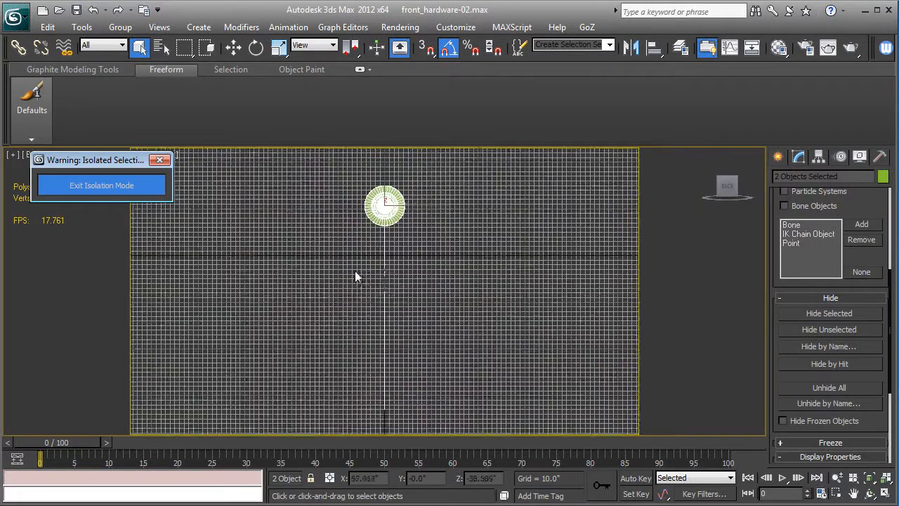
middle_drag(355, 273, 362, 364)
scroll(380, 309, up, 10)
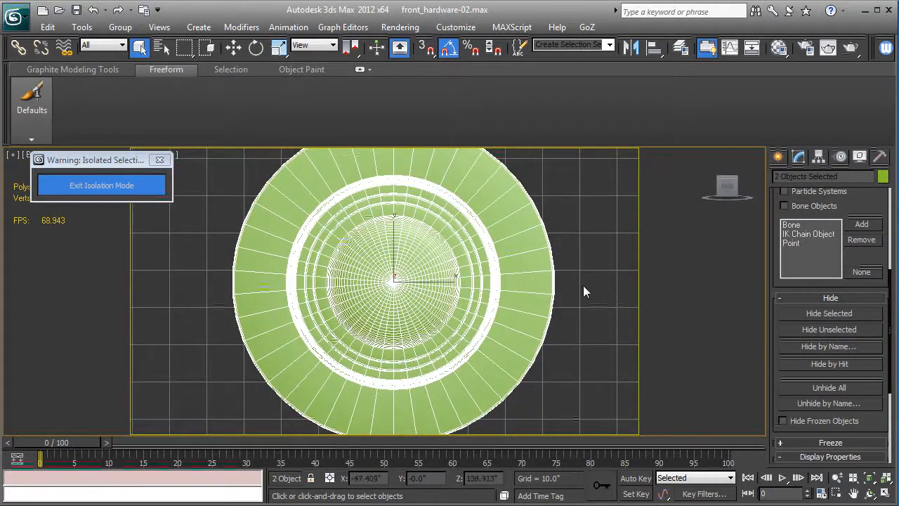
Draw an arc spline about 72" wide that follows the lower half of the boiler cover's outer ring.
click(777, 158)
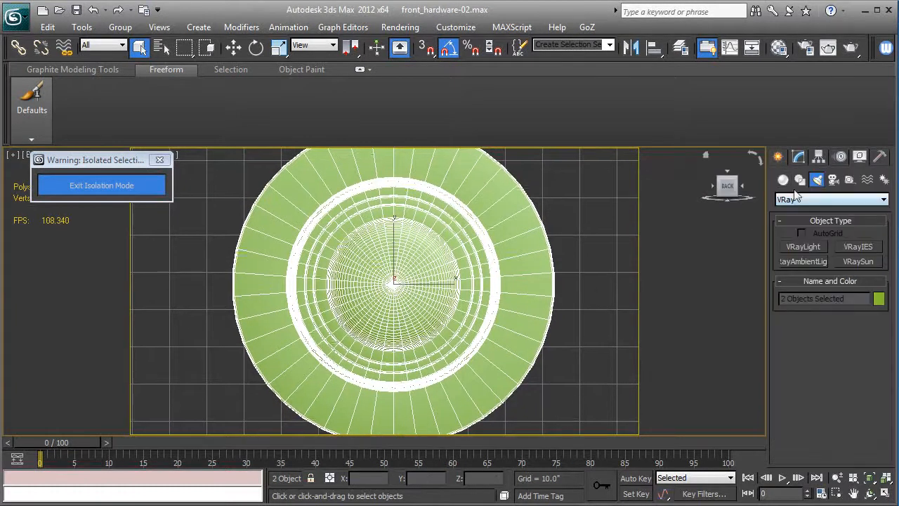
click(783, 179)
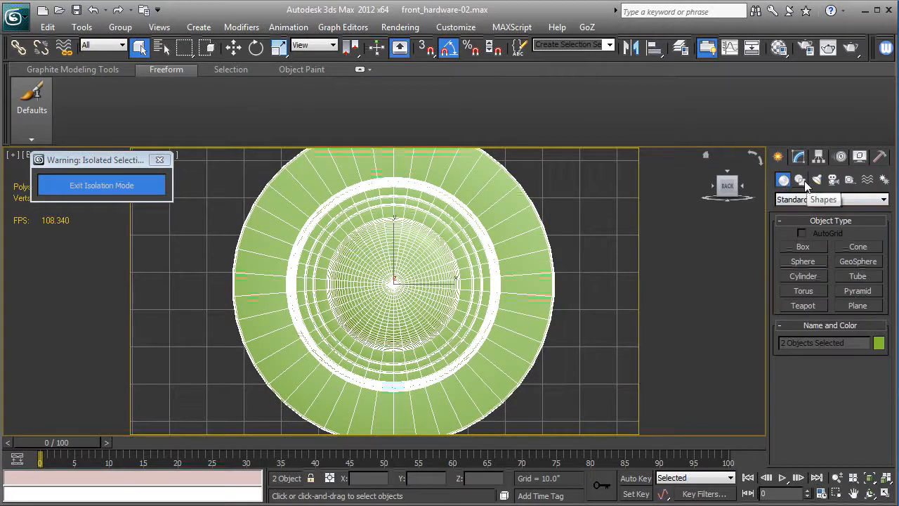
click(800, 180)
click(805, 287)
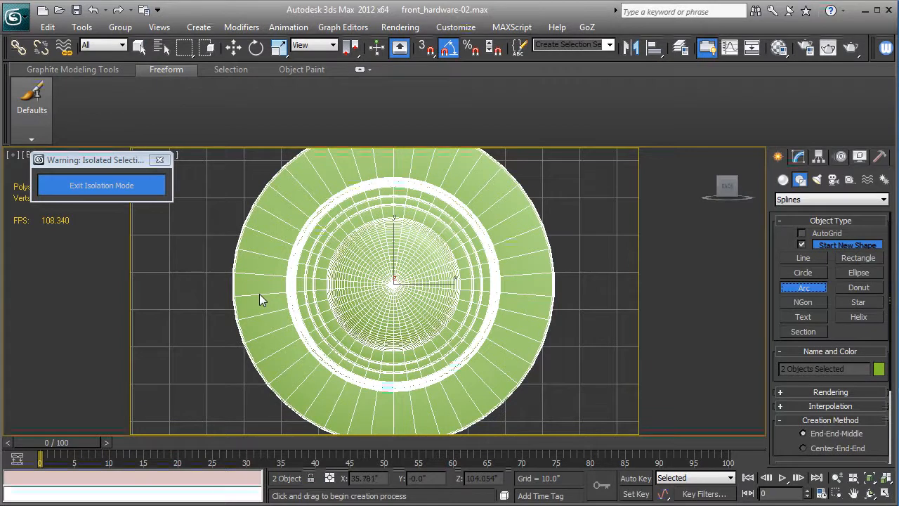
drag(257, 285, 526, 286)
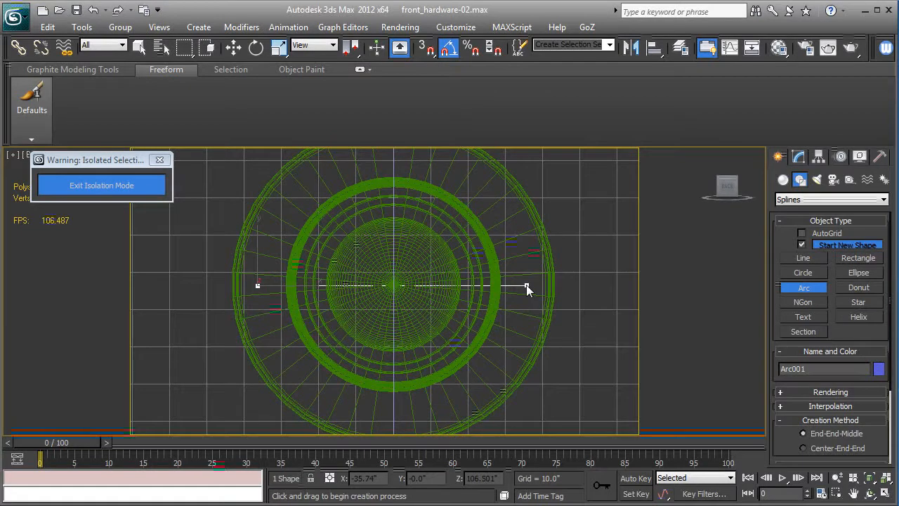
drag(526, 284, 526, 286)
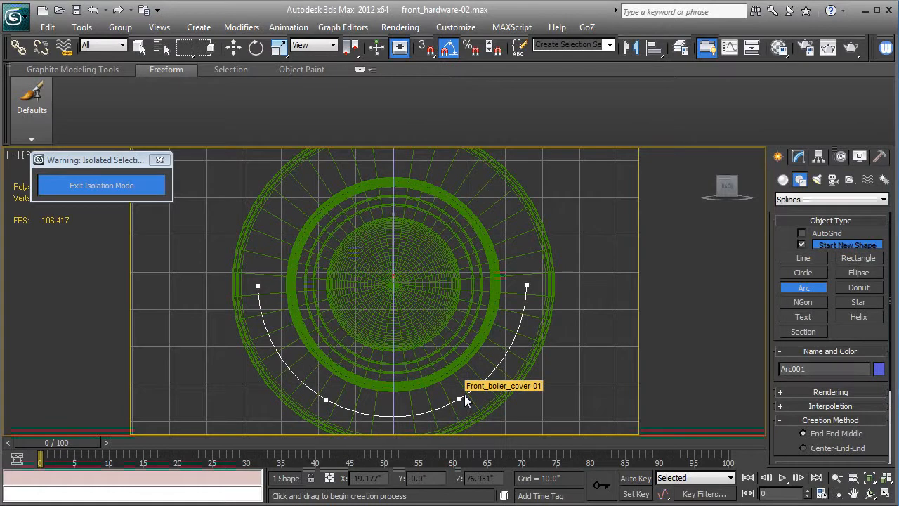
click(464, 395)
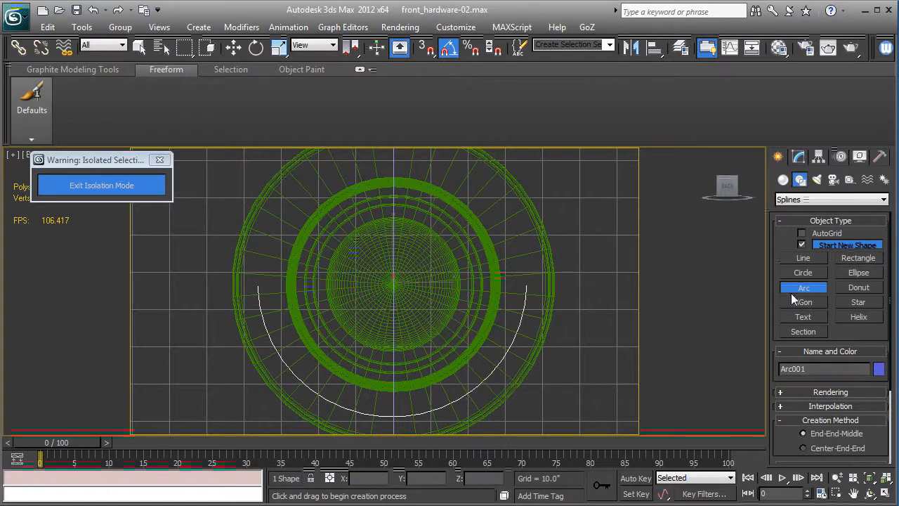
Convert the arc to an Editable Spline.
click(797, 156)
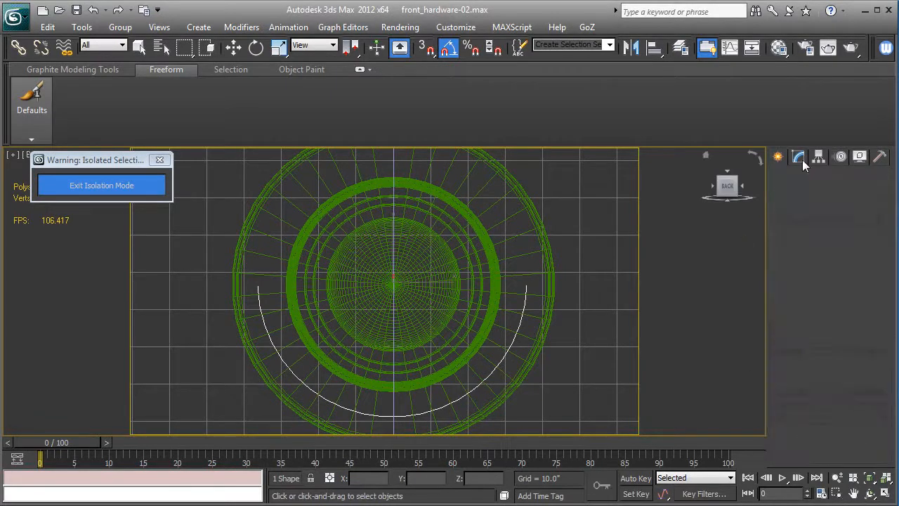
right_click(804, 213)
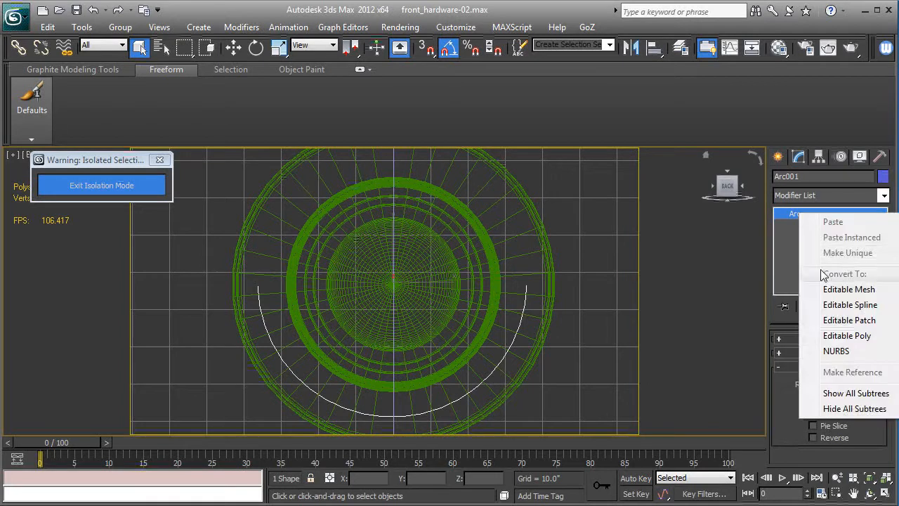
click(834, 305)
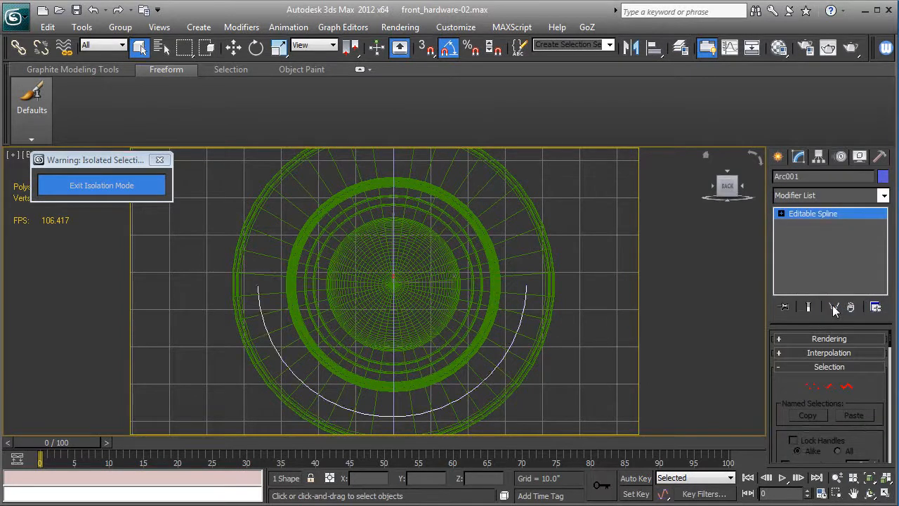
Move the arc along the Y axis to 178.408" so it sits just in front of the boiler cover.
key(alt+q)
key(p)
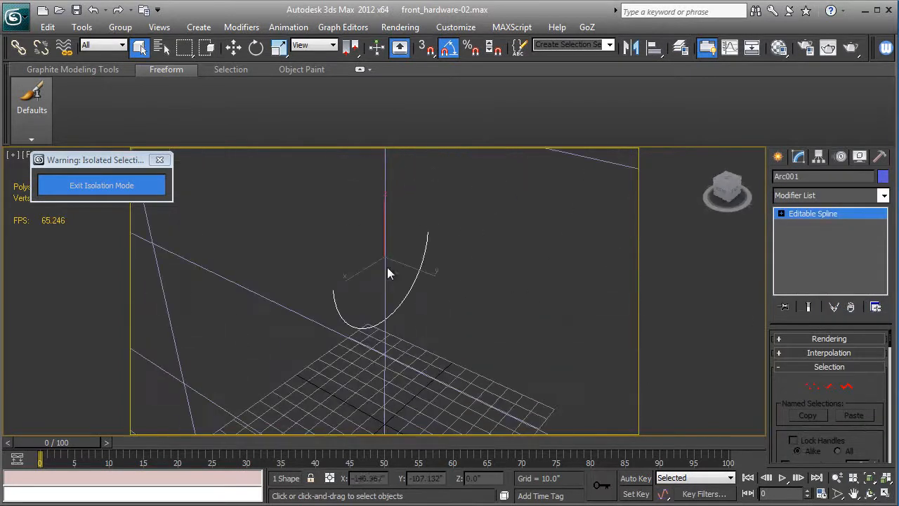
click(233, 47)
scroll(405, 298, down, 5)
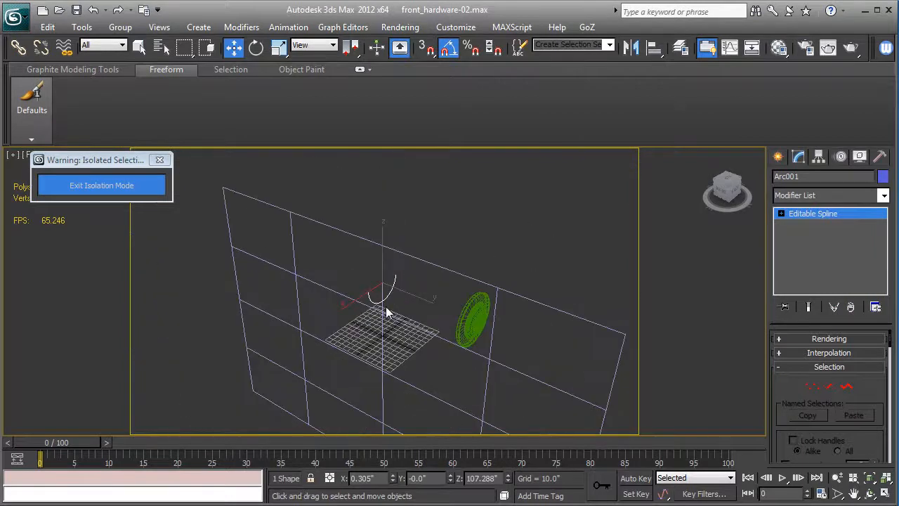
scroll(385, 312, up, 3)
middle_drag(383, 314, 322, 267)
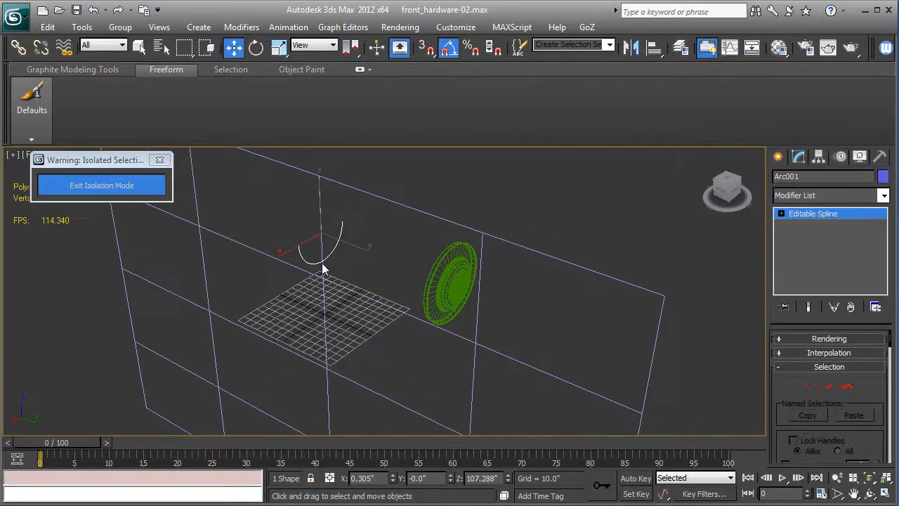
drag(361, 248, 498, 315)
mouse_move(498, 310)
alt+middle_down()
mouse_move(431, 316)
mouse_move(349, 290)
alt+middle_up()
scroll(371, 291, up, 3)
alt+middle_drag(550, 317, 485, 311)
drag(383, 265, 395, 260)
alt+middle_drag(395, 260, 624, 305)
scroll(658, 292, up, 3)
Set the arc's interpolation steps to 14 and render it in renderer and viewport as a radial tube 1.25" thick.
click(821, 354)
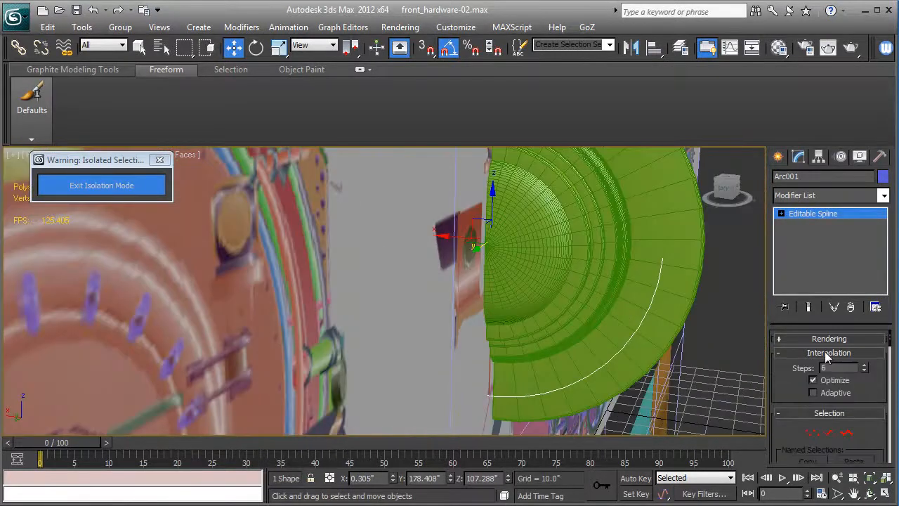
text(14)
click(821, 338)
click(825, 359)
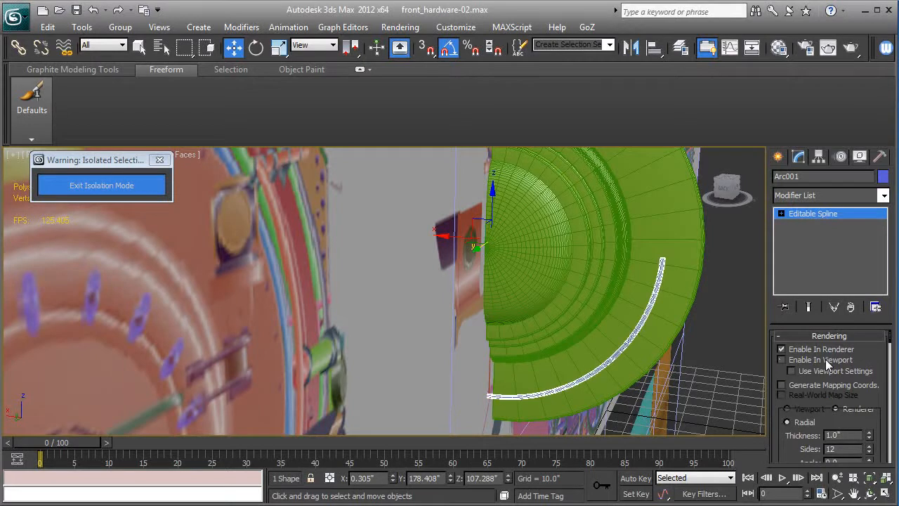
alt+middle_drag(588, 358, 428, 344)
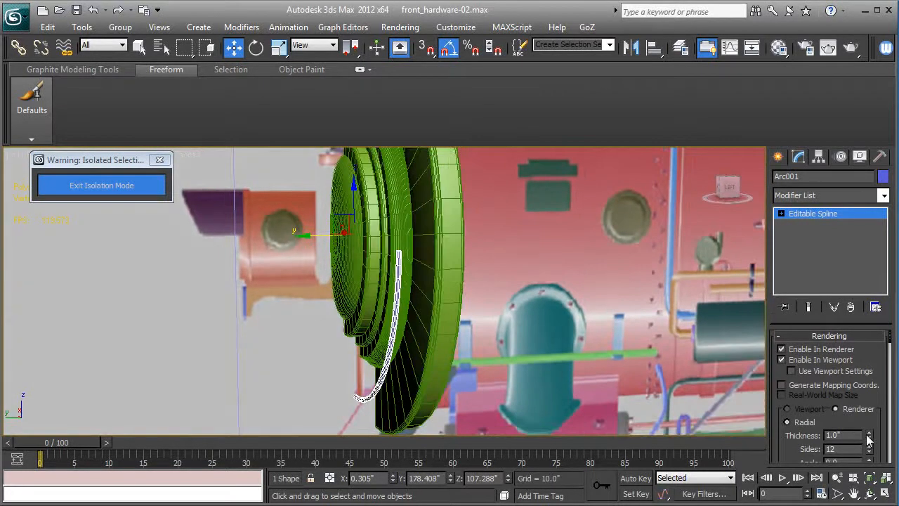
drag(870, 437, 880, 422)
Examine the tube against the boiler cover in wireframe and in shaded display.
alt+middle_drag(594, 224, 475, 321)
key(F3)
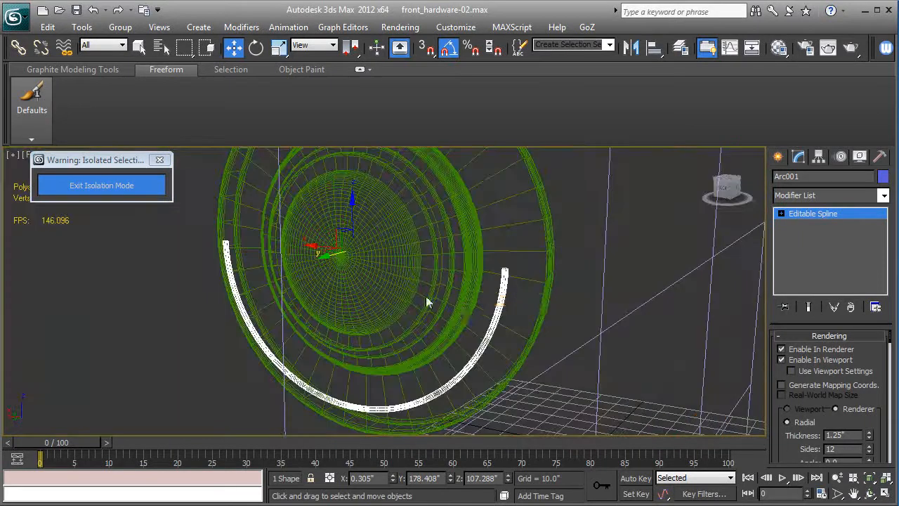
key(ctrl+a)
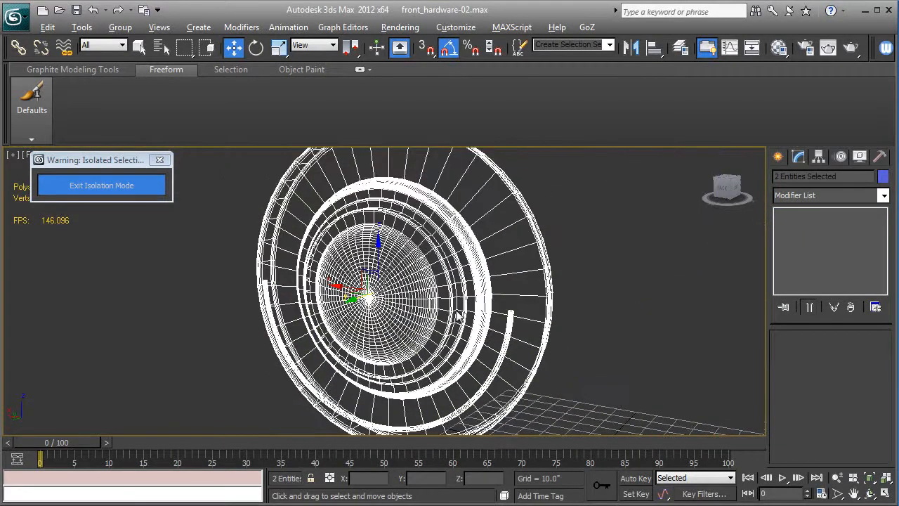
key(F3)
scroll(577, 346, up, 2)
middle_drag(576, 344, 577, 269)
key(F4)
click(681, 301)
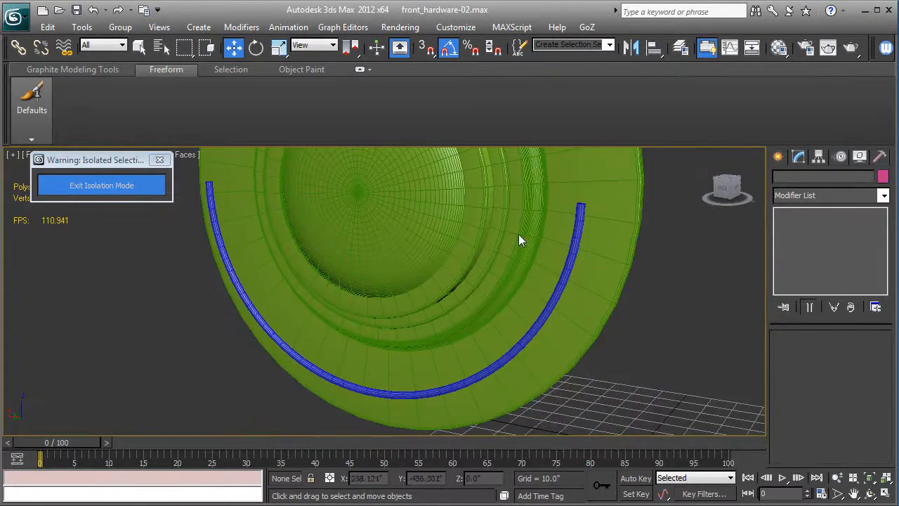
Add an Edit Poly modifier to the arc tube.
click(569, 270)
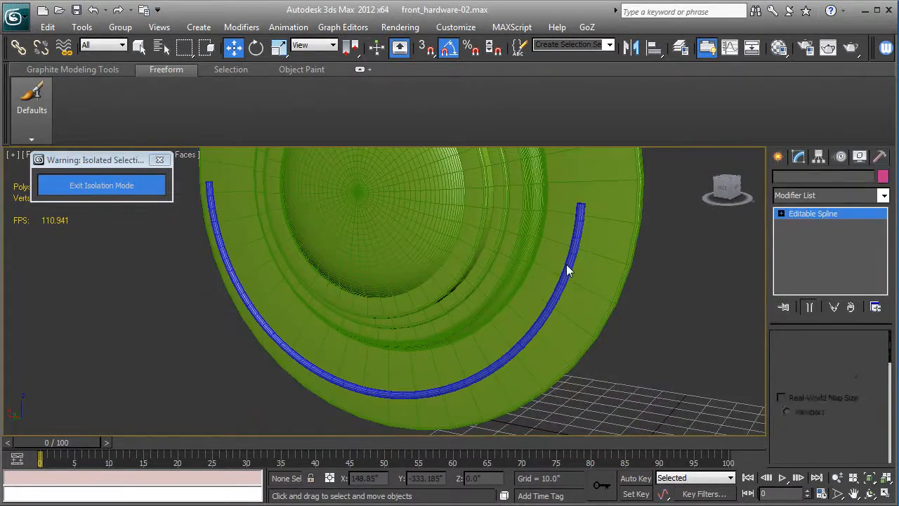
click(797, 196)
key(e)
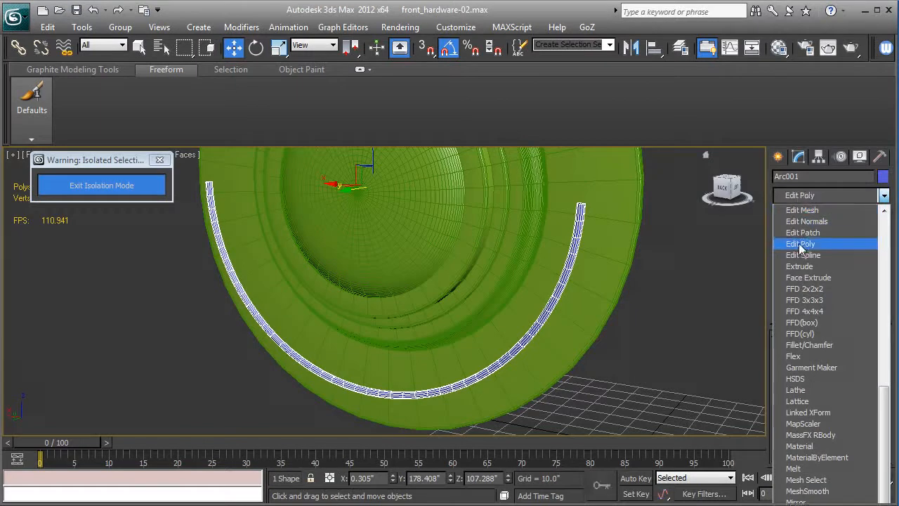
click(800, 243)
Select the polygons at both ends of the arc tube at the Polygon sub-object level.
click(795, 214)
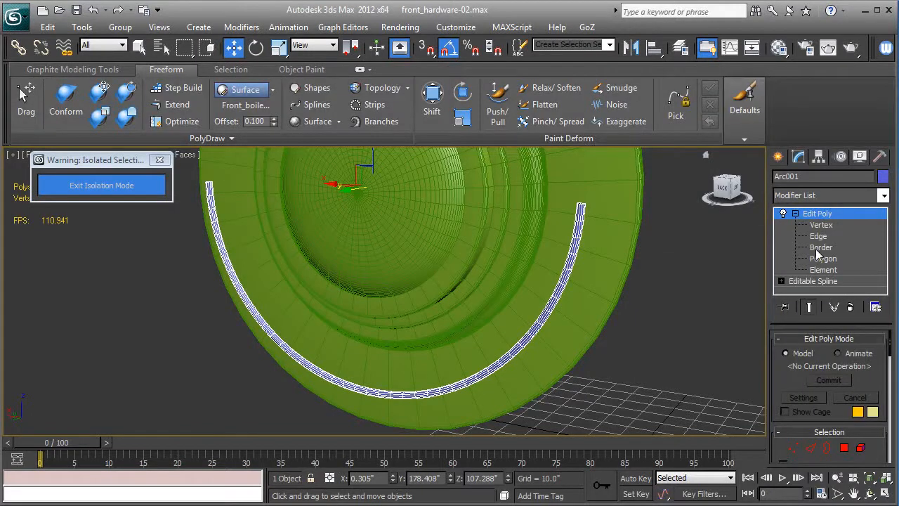
click(818, 237)
click(823, 258)
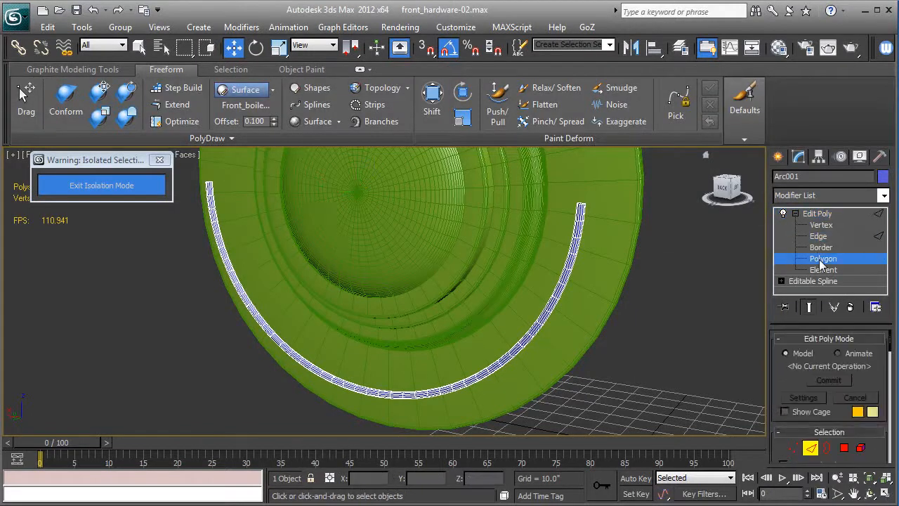
drag(566, 193, 602, 212)
alt+middle_drag(449, 284, 514, 281)
middle_drag(382, 283, 342, 275)
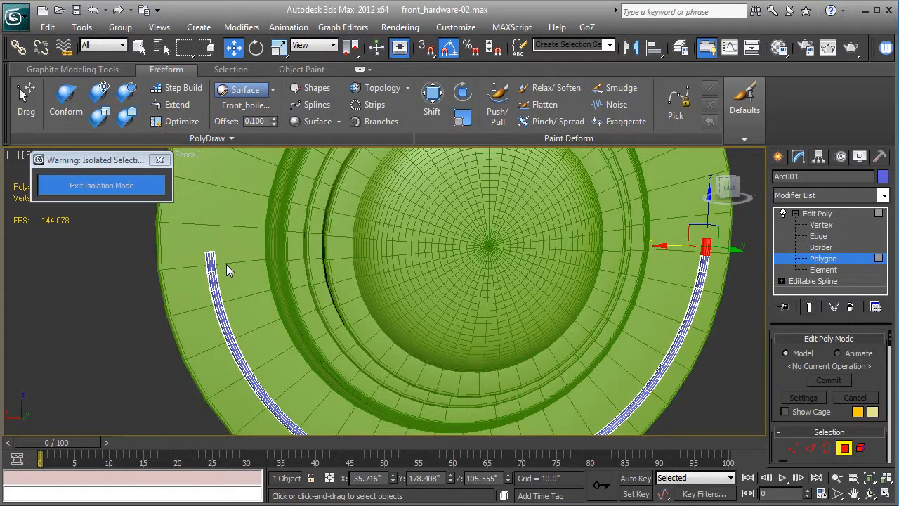
ctrl+drag(226, 264, 198, 243)
middle_drag(404, 322, 286, 275)
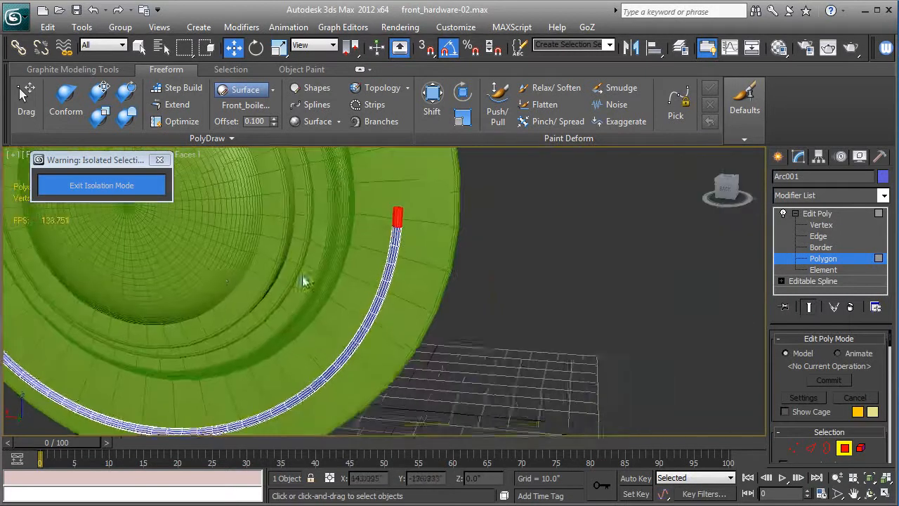
Start extruding the selected tube-end polygons with the extrusion type set to Local Normals.
scroll(295, 285, up, 5)
middle_drag(365, 265, 379, 386)
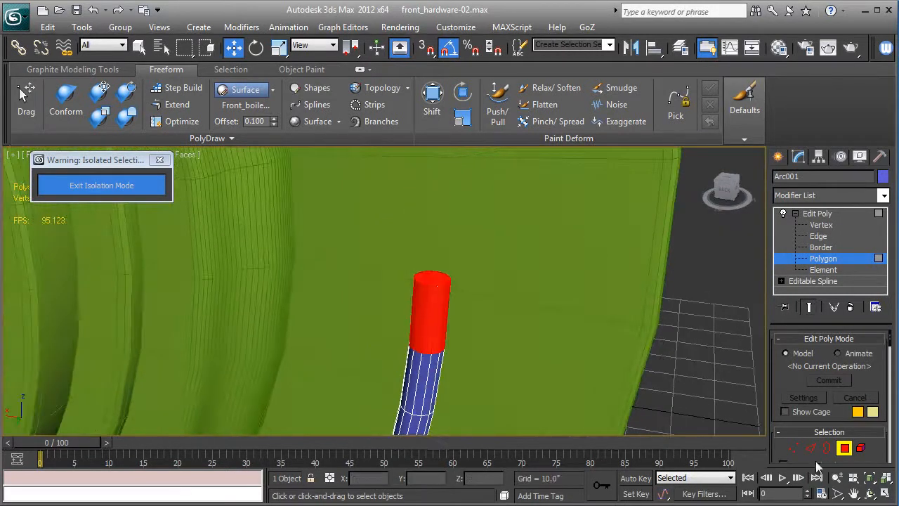
scroll(789, 385, down, 10)
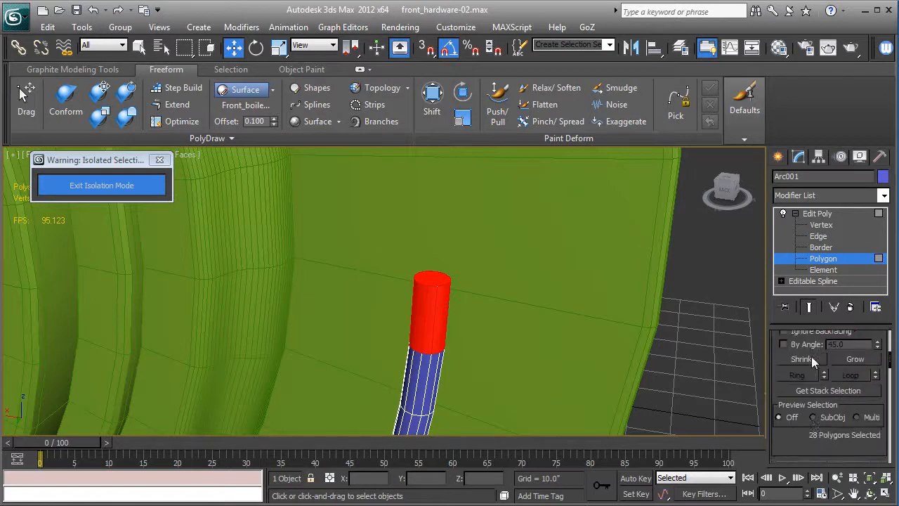
scroll(812, 356, down, 3)
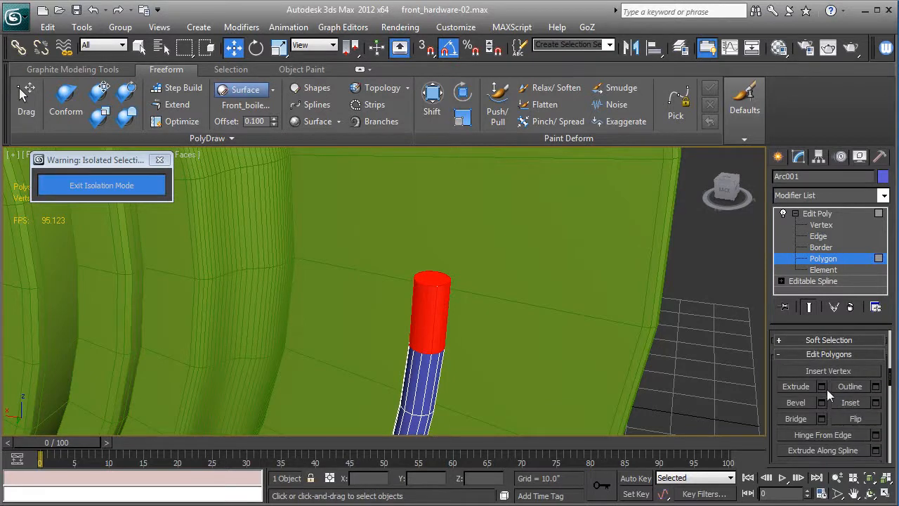
click(822, 387)
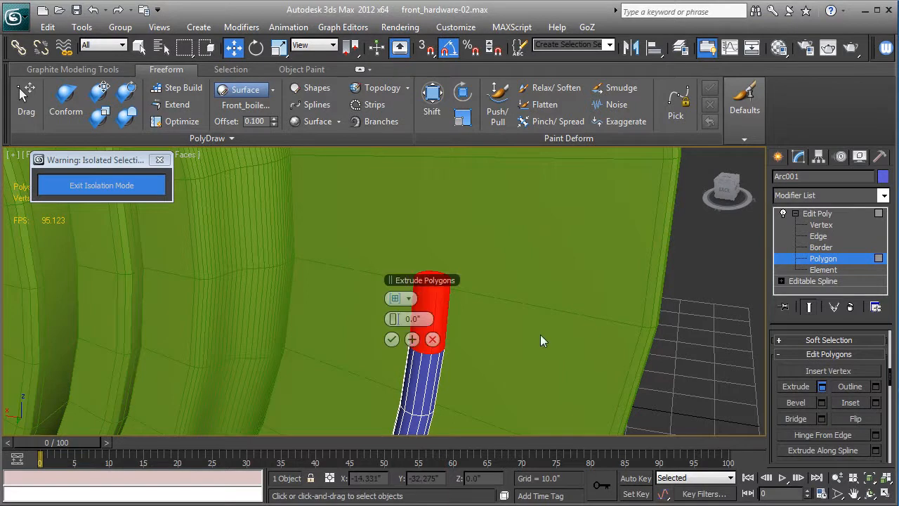
click(410, 301)
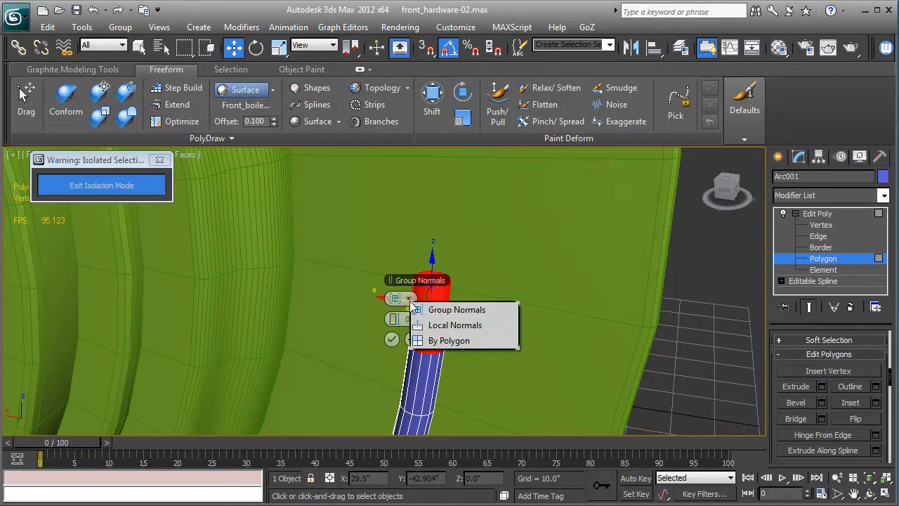
click(445, 326)
Extrude the tube-end polygons by a height of 0.3" to form thicker collars, and leave the Polygon sub-object level.
drag(399, 323, 399, 322)
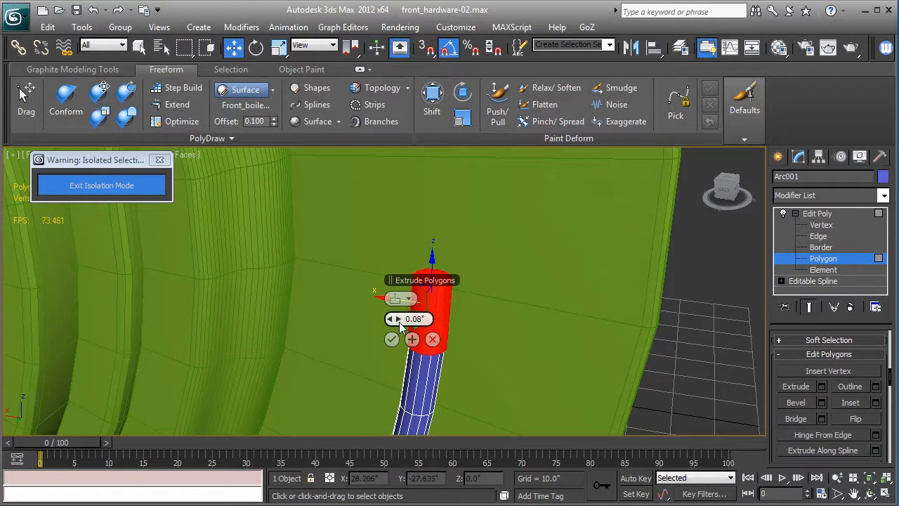
alt+middle_drag(541, 356, 566, 351)
click(399, 319)
click(400, 318)
click(400, 318)
click(400, 318)
click(400, 318)
click(399, 318)
click(399, 318)
click(399, 318)
click(399, 318)
click(400, 319)
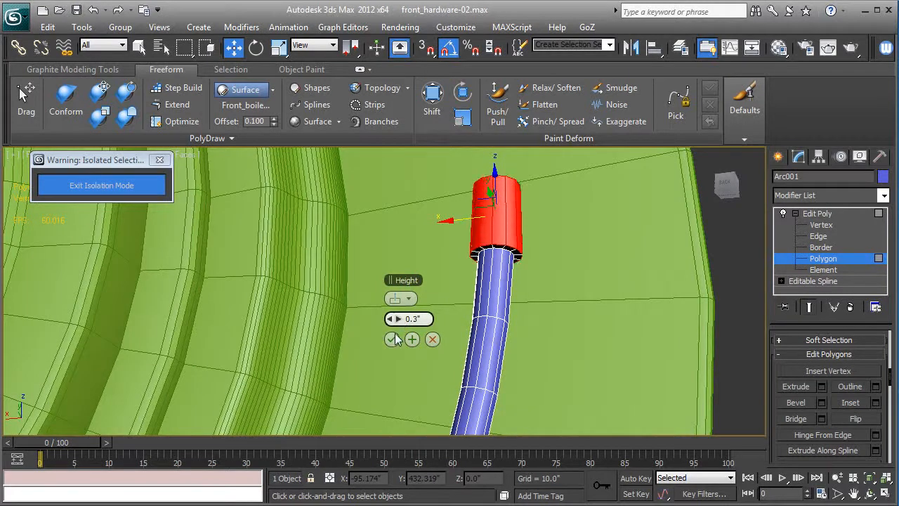
click(393, 339)
mouse_move(591, 281)
alt+middle_down()
mouse_move(581, 329)
mouse_move(712, 229)
mouse_move(603, 283)
alt+middle_up()
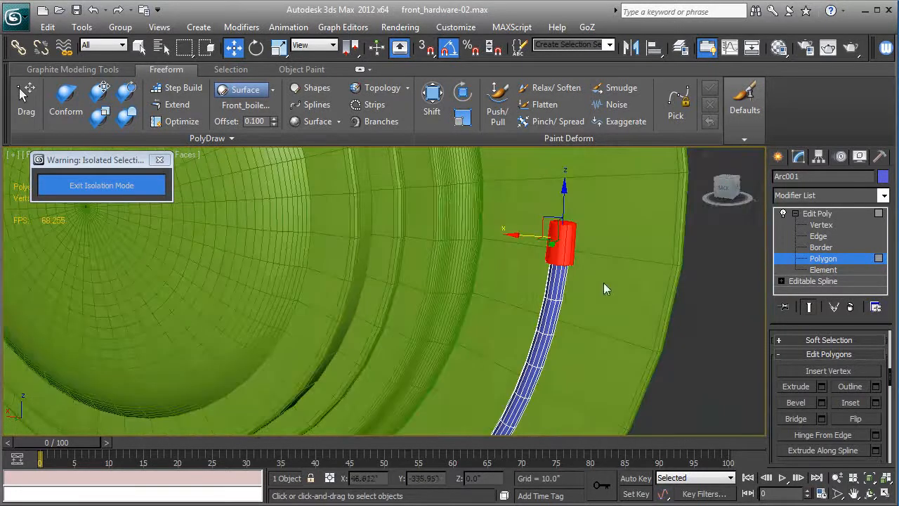
click(809, 215)
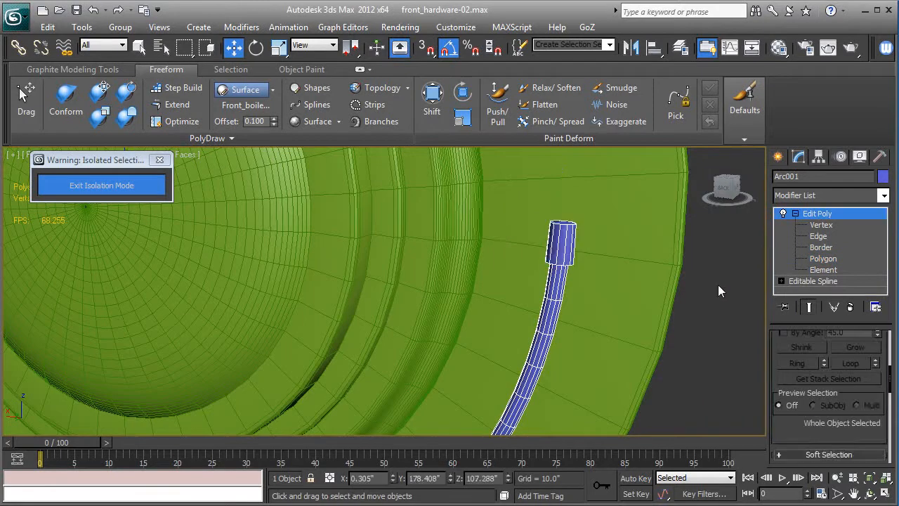
key(F4)
key(F4)
Select the three polygons that close the top of one collar and delete them.
click(820, 258)
scroll(686, 270, up, 10)
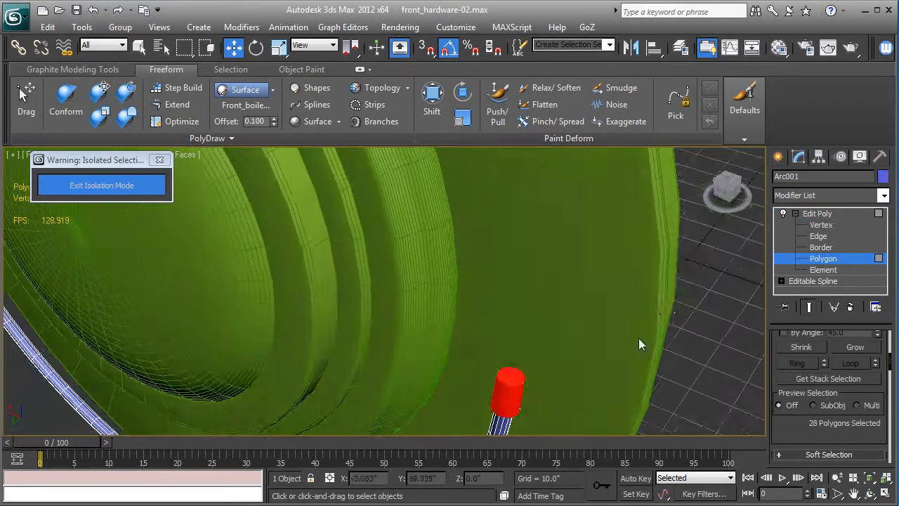
click(590, 323)
click(522, 327)
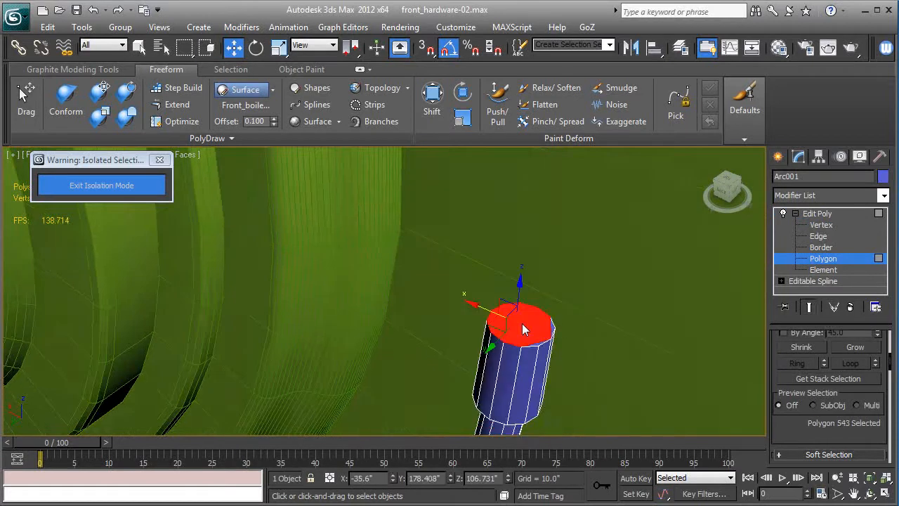
key(z)
alt+middle_drag(522, 328, 535, 305)
ctrl+click(595, 278)
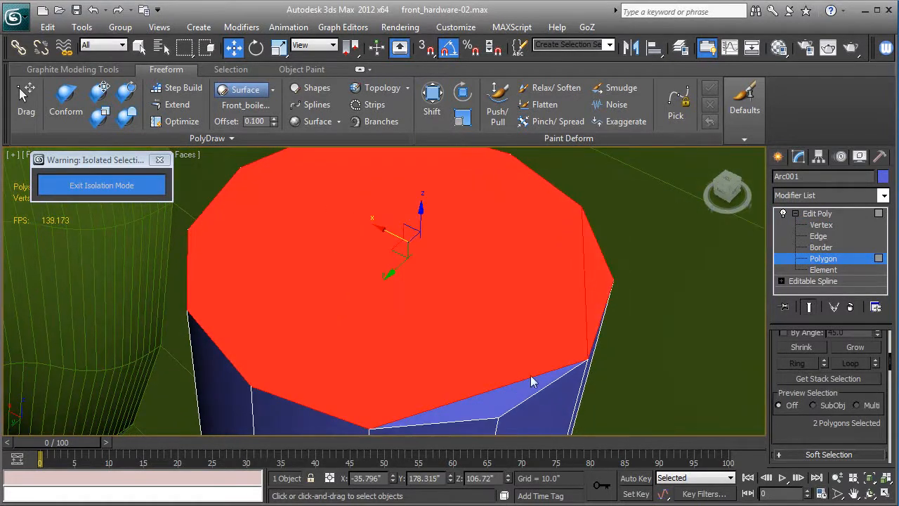
ctrl+click(511, 401)
key(Delete)
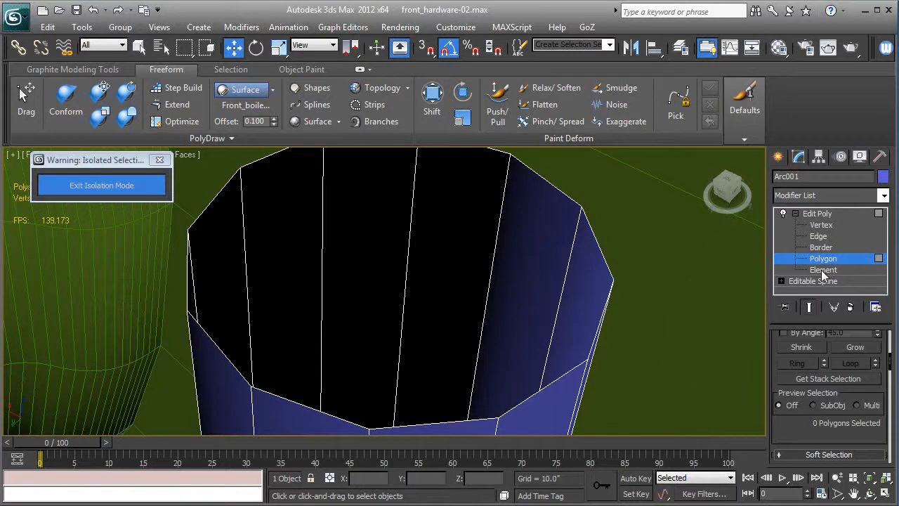
Select the open border at the top of the collar and cap it with a single polygon.
click(821, 247)
click(600, 330)
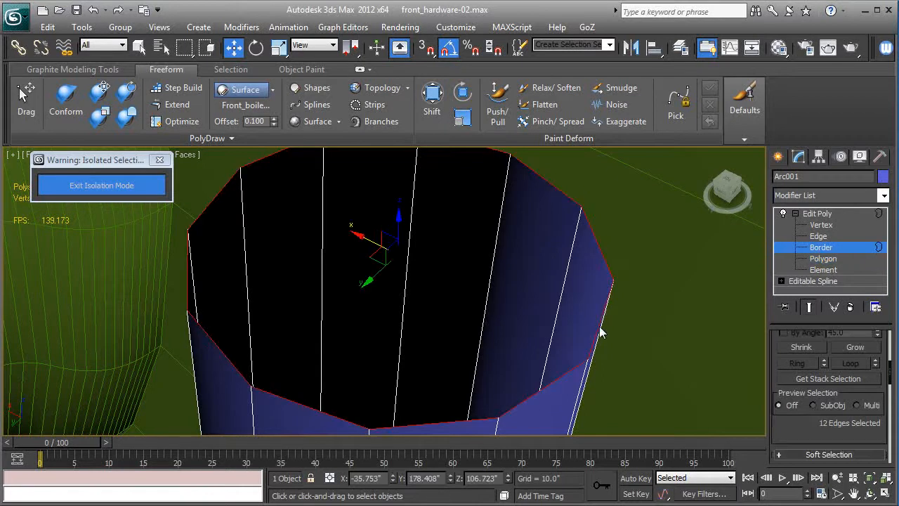
scroll(795, 427, down, 5)
click(855, 397)
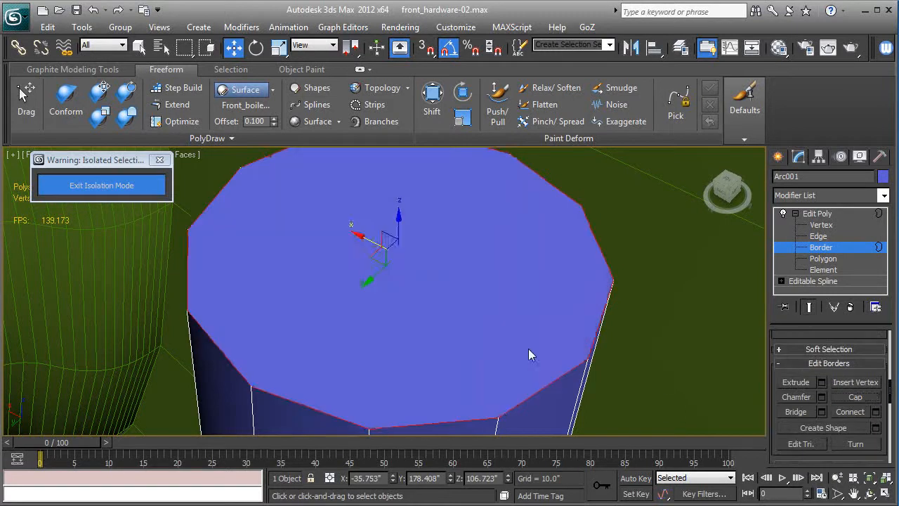
Chamfer the edges around the capped collar rim by 0.11" with 3 segments.
middle_drag(528, 351, 557, 333)
scroll(565, 326, down, 2)
scroll(780, 394, up, 10)
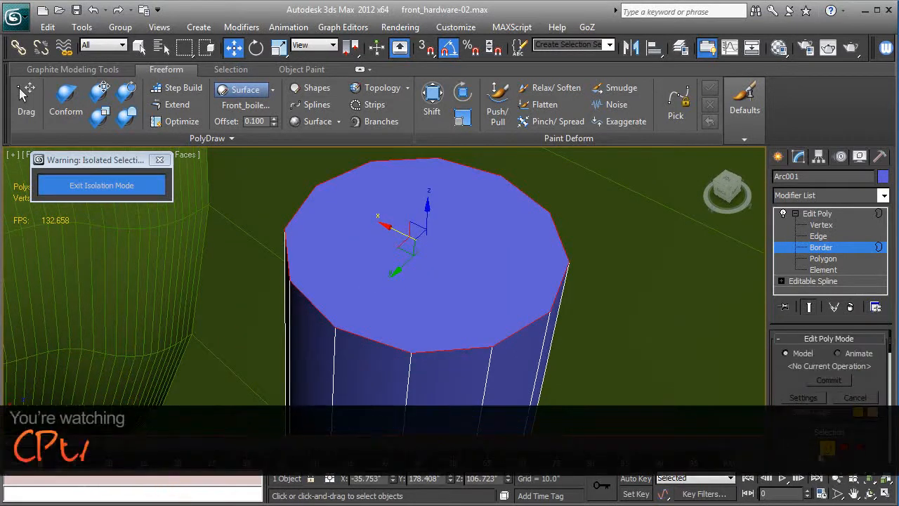
key(2)
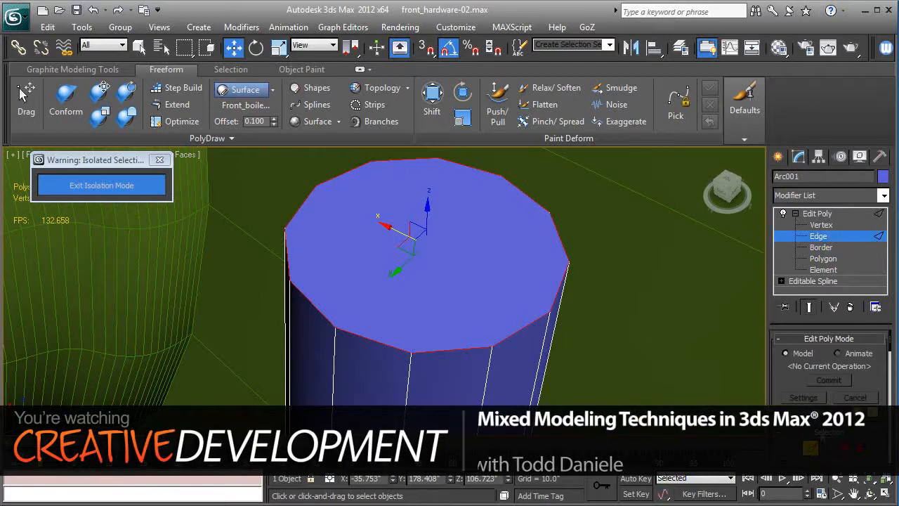
scroll(828, 365, down, 6)
scroll(820, 434, down, 3)
click(875, 425)
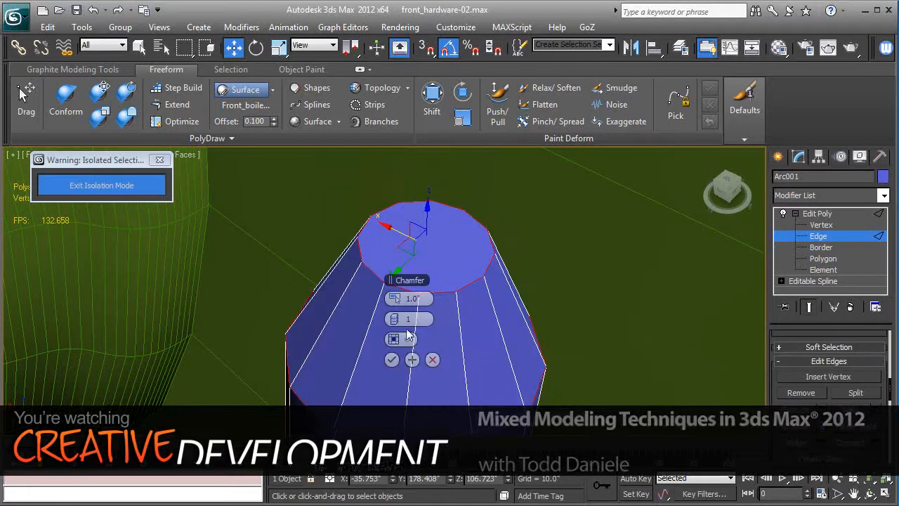
drag(401, 299, 398, 299)
click(399, 319)
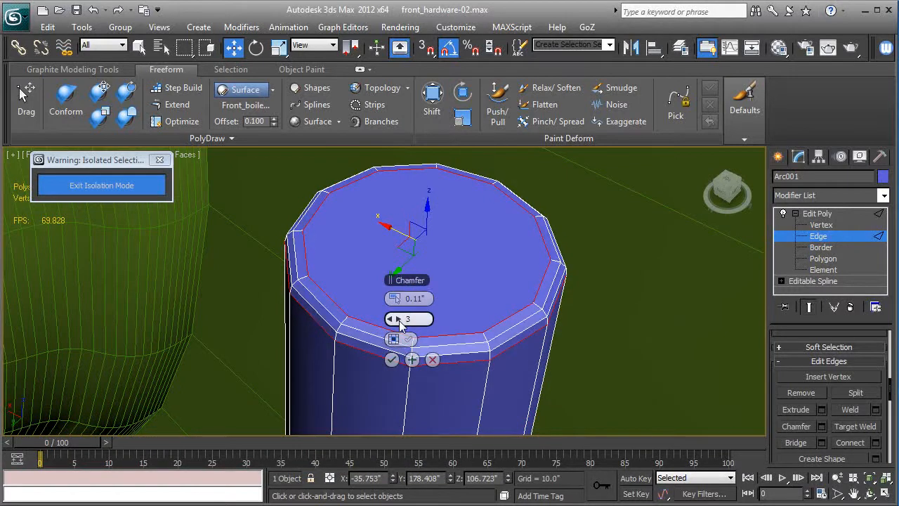
click(390, 360)
Add a Smooth modifier to the tube above Edit Poly and turn on Auto Smooth.
middle_drag(347, 360, 387, 357)
scroll(387, 358, down, 2)
key(F4)
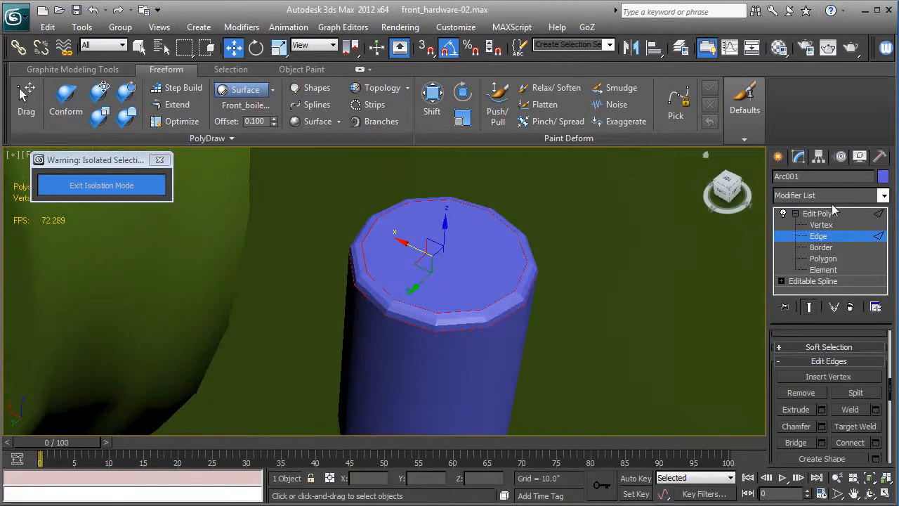
click(817, 212)
click(825, 198)
key(s)
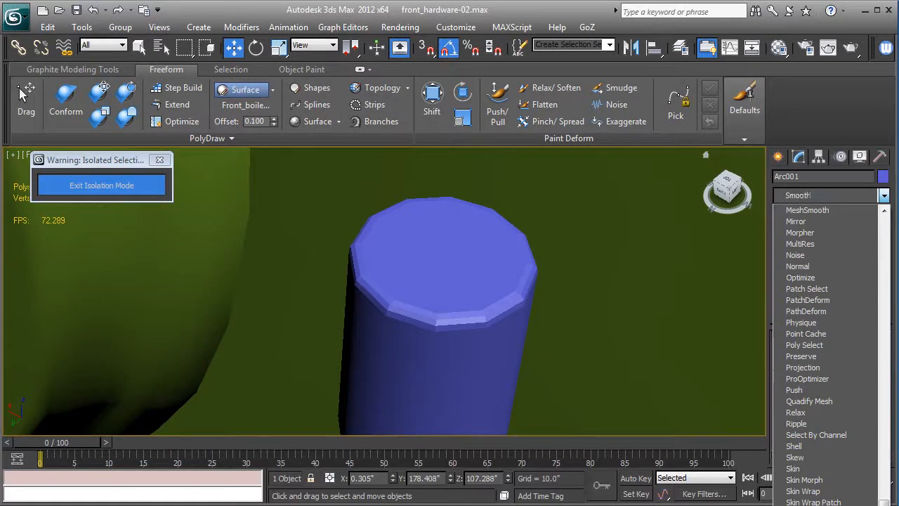
click(809, 504)
click(784, 355)
Convert the cap polygon of the tube's opposite collar to edges, chamfer them with the same settings, and return to the Smooth modifier.
middle_drag(624, 356, 658, 335)
scroll(659, 333, down, 7)
middle_drag(446, 343, 646, 344)
alt+middle_drag(531, 347, 585, 405)
scroll(437, 326, up, 5)
key(F4)
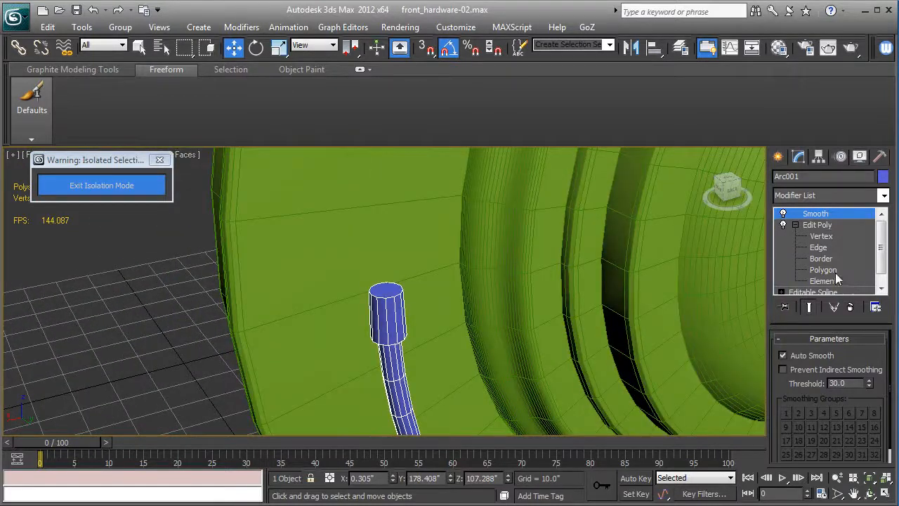
click(828, 269)
click(386, 292)
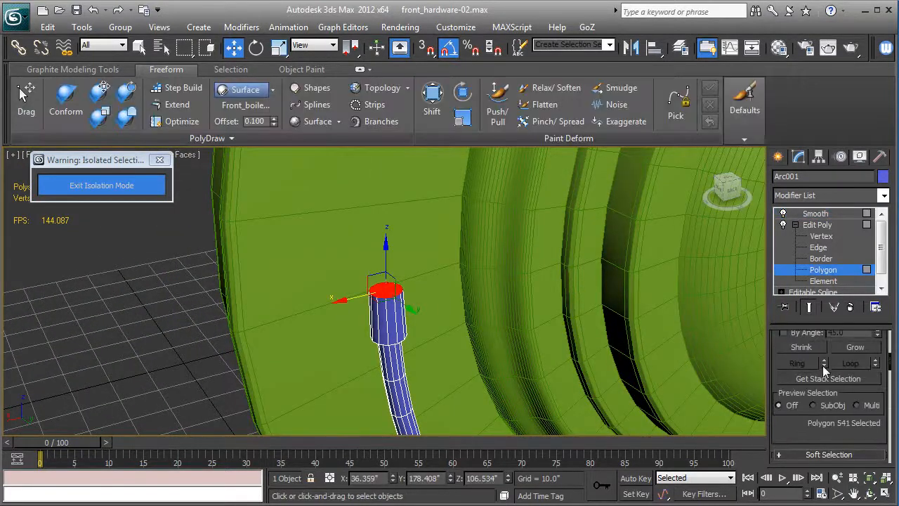
scroll(782, 409, up, 5)
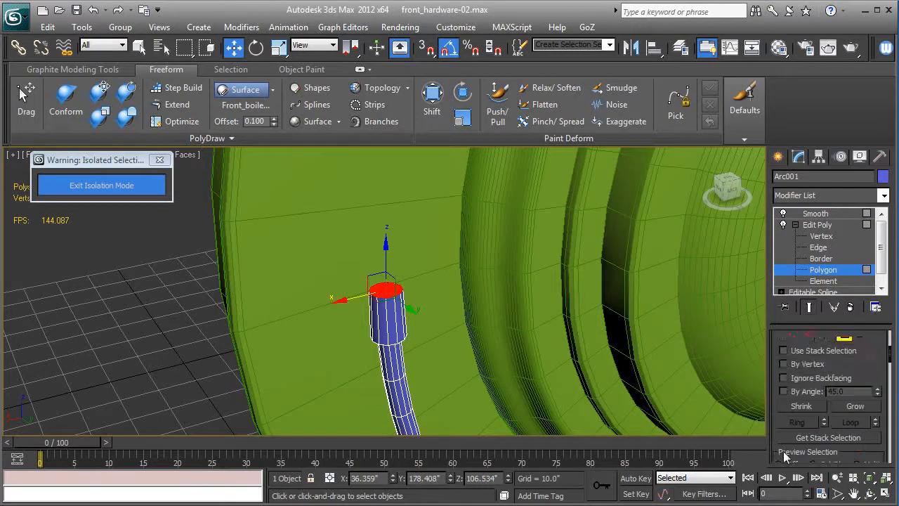
click(811, 447)
scroll(790, 365, down, 5)
scroll(797, 355, down, 5)
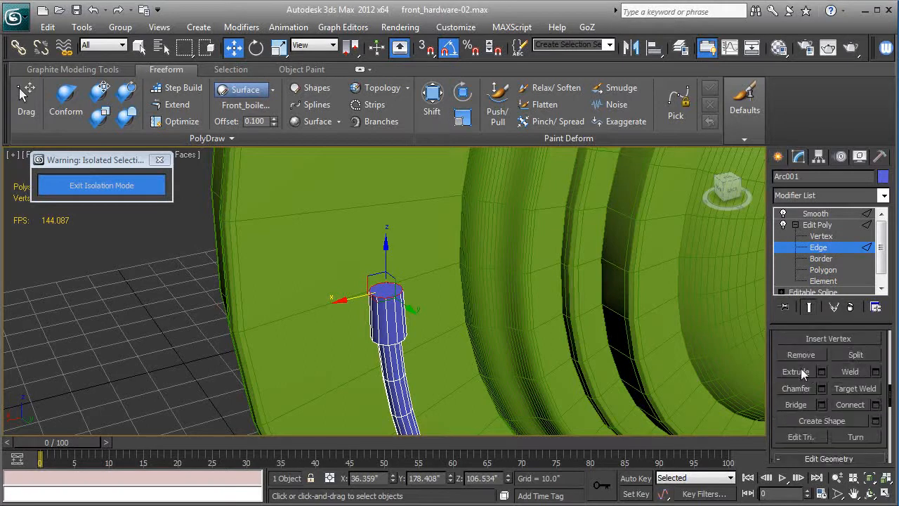
click(822, 389)
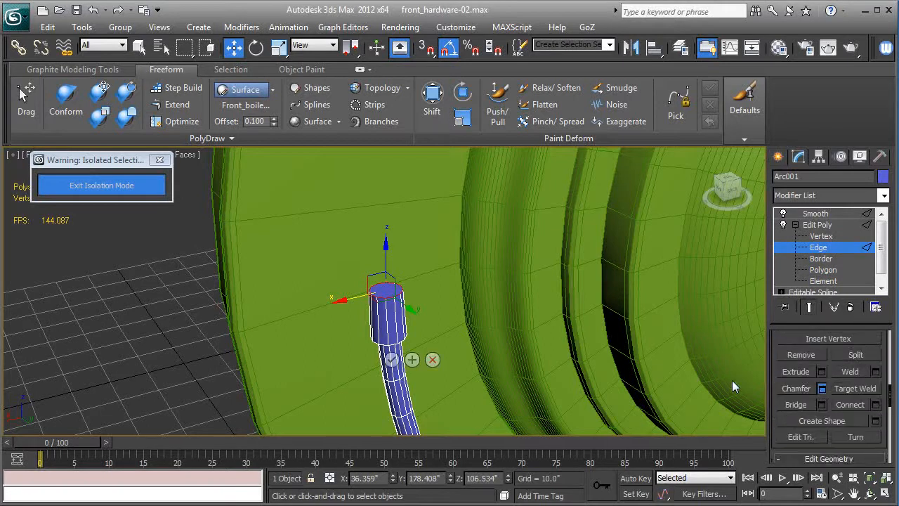
click(391, 360)
click(817, 225)
click(815, 213)
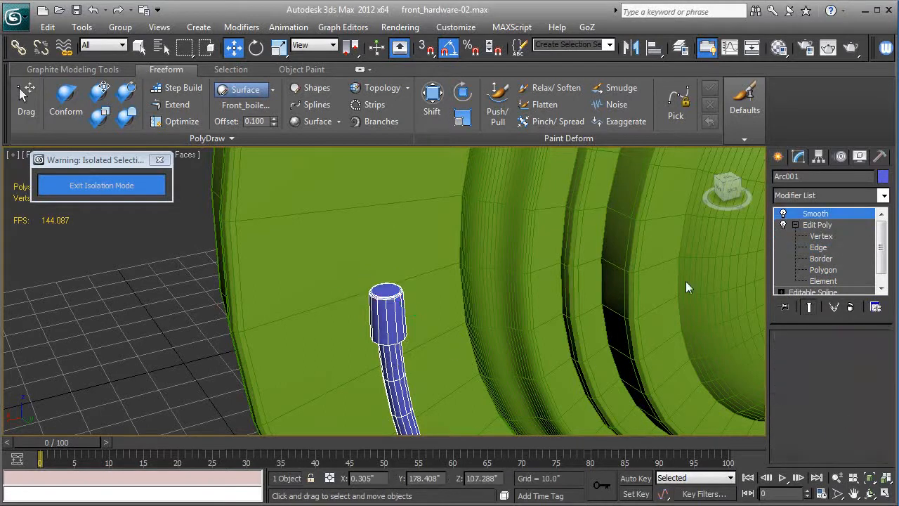
Rename the tube front_steamline-01.
scroll(486, 308, down, 8)
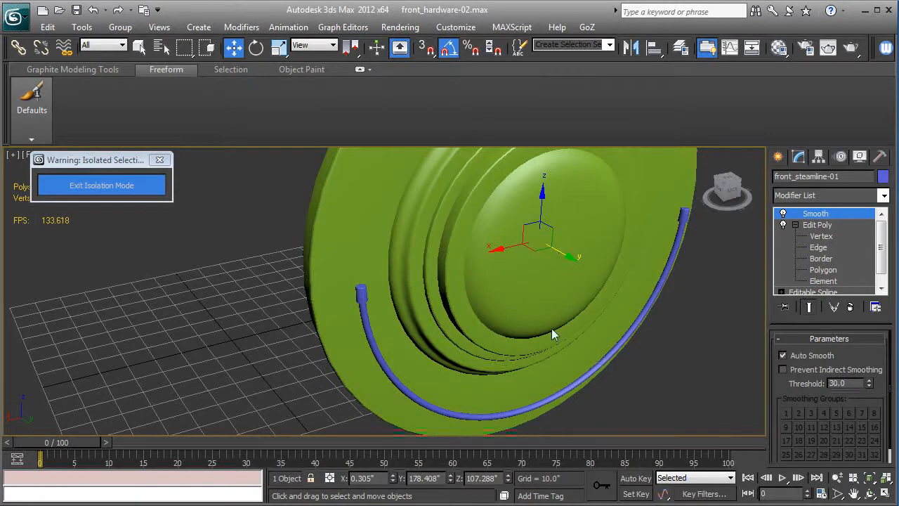
alt+middle_drag(632, 344, 415, 316)
Exit isolation mode to bring back the whole locomotive, and save the scene.
click(141, 188)
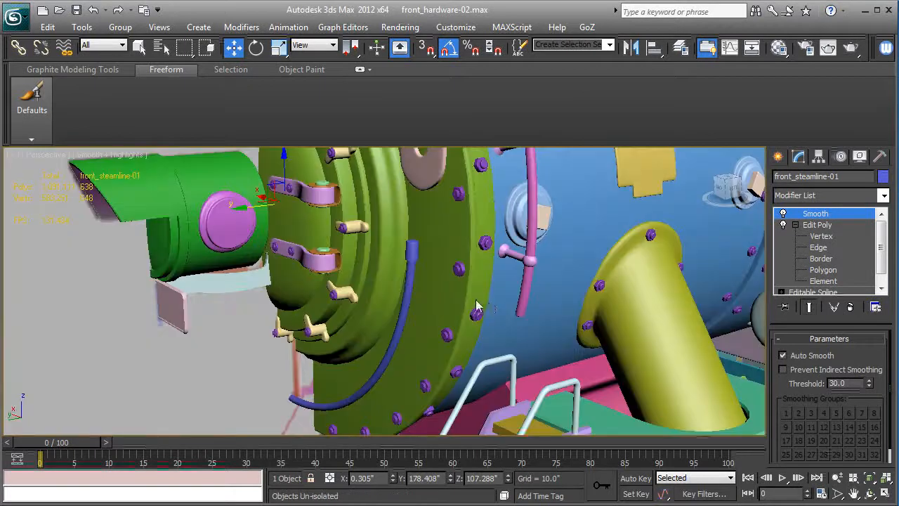
click(75, 10)
key(F3)
key(F3)
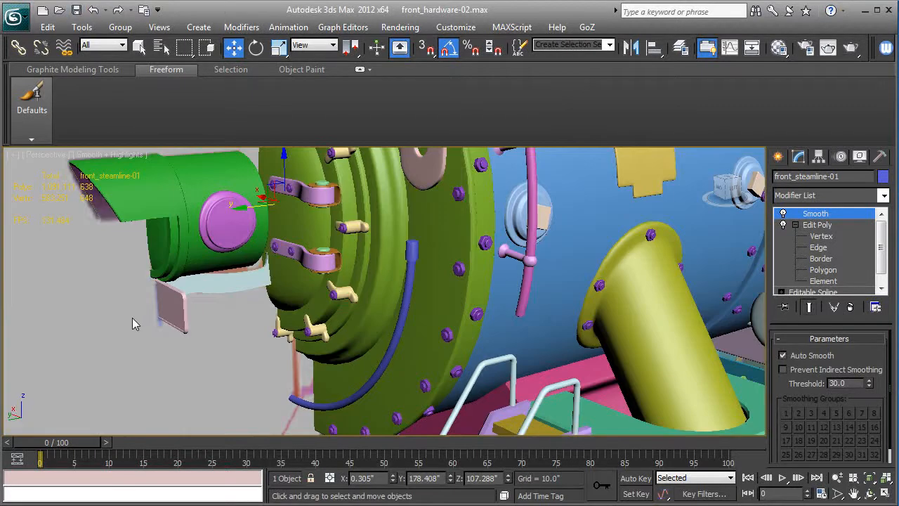
Hide the Plane001 object behind the locomotive's front end.
click(133, 319)
click(860, 156)
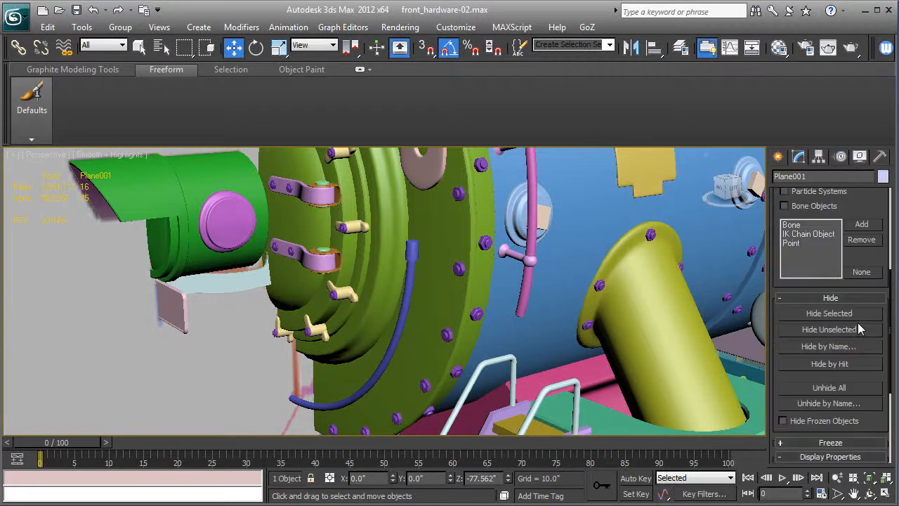
click(852, 317)
Clone the lower pipe clamp on the boiler's side pipe and move the copy forward along Y beside the front cover's curved tube.
alt+middle_drag(396, 304, 506, 298)
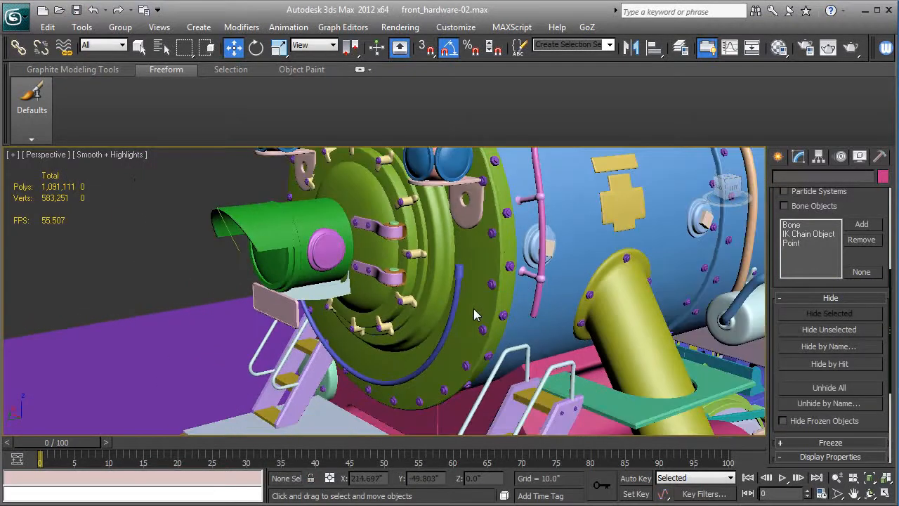
click(535, 276)
key(F3)
key(F3)
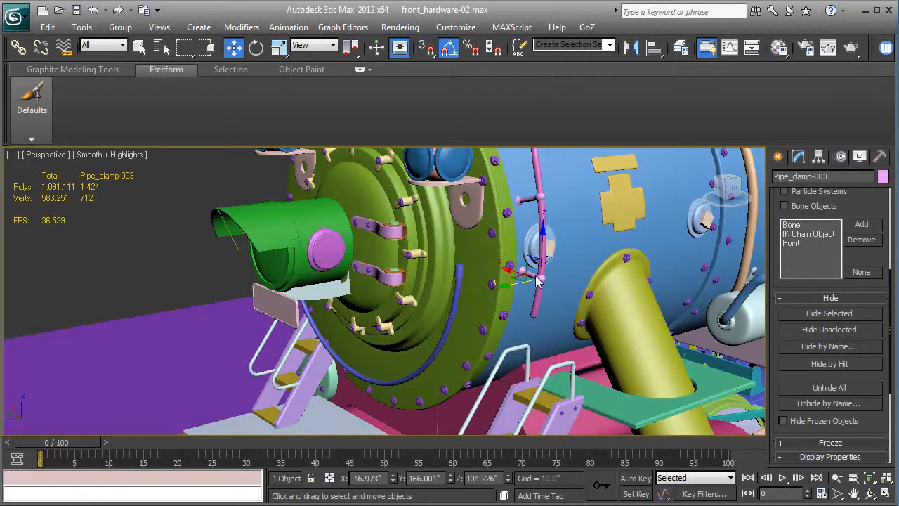
shift+drag(511, 286, 412, 307)
click(448, 319)
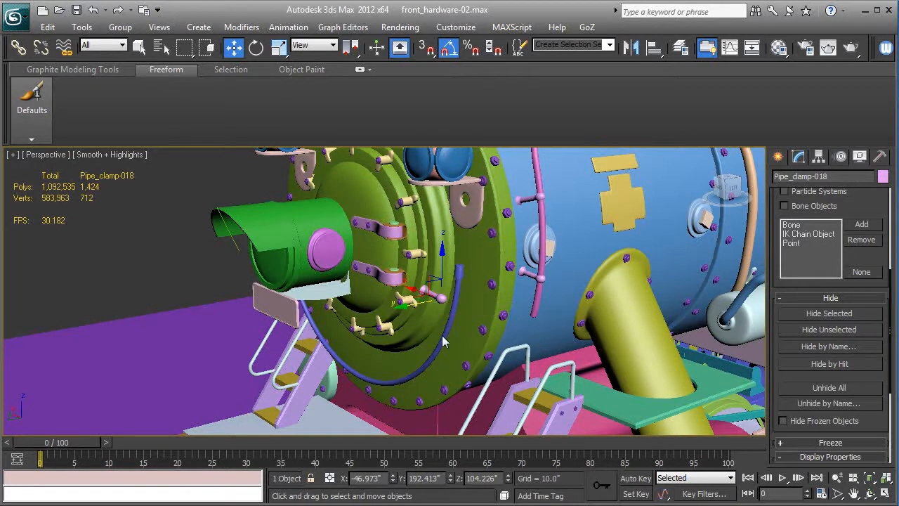
key(z)
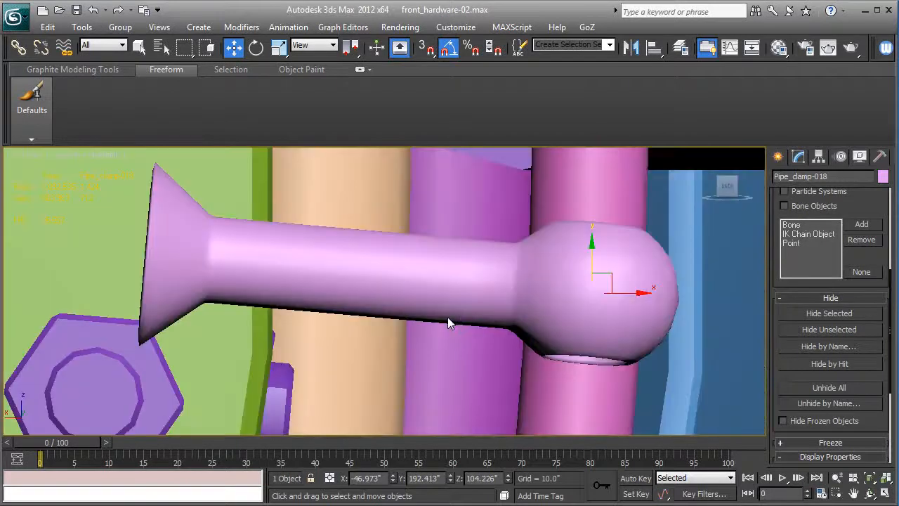
Rotate the copied pipe clamp until its stem is level.
click(256, 47)
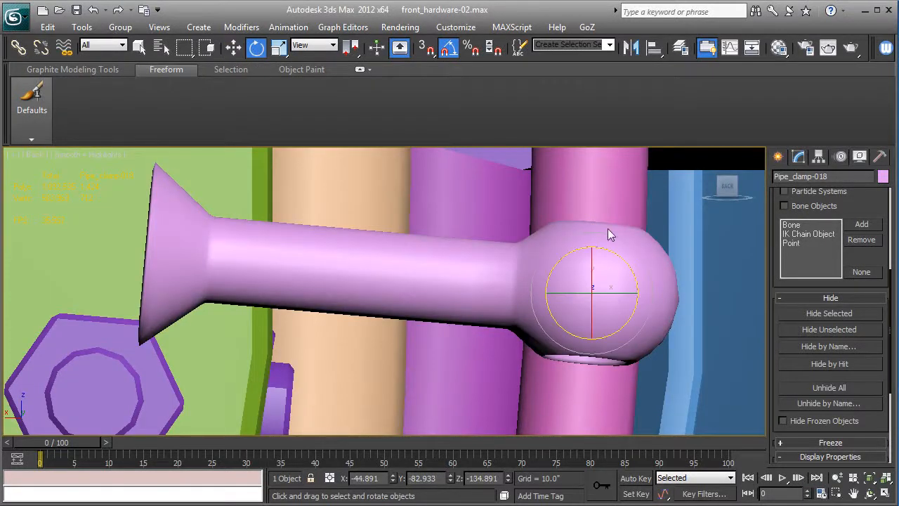
drag(602, 234, 591, 273)
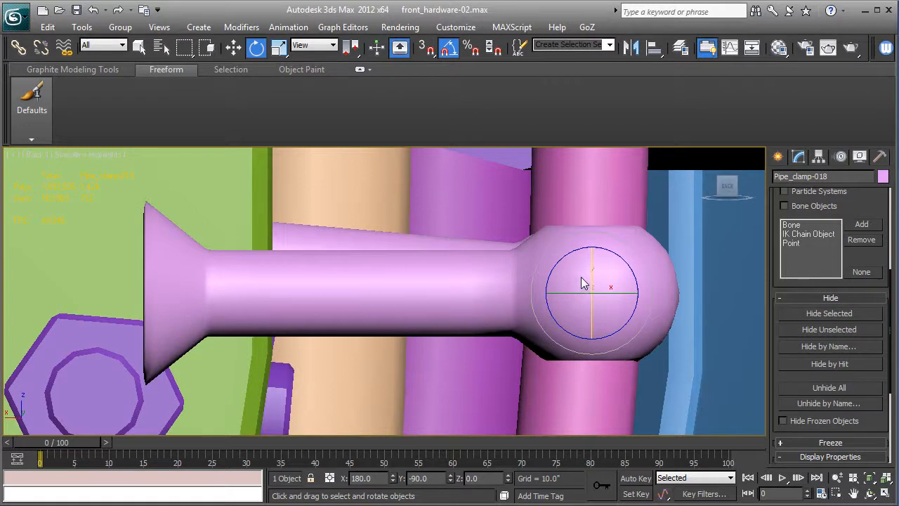
key(p)
key(z)
scroll(538, 245, down, 3)
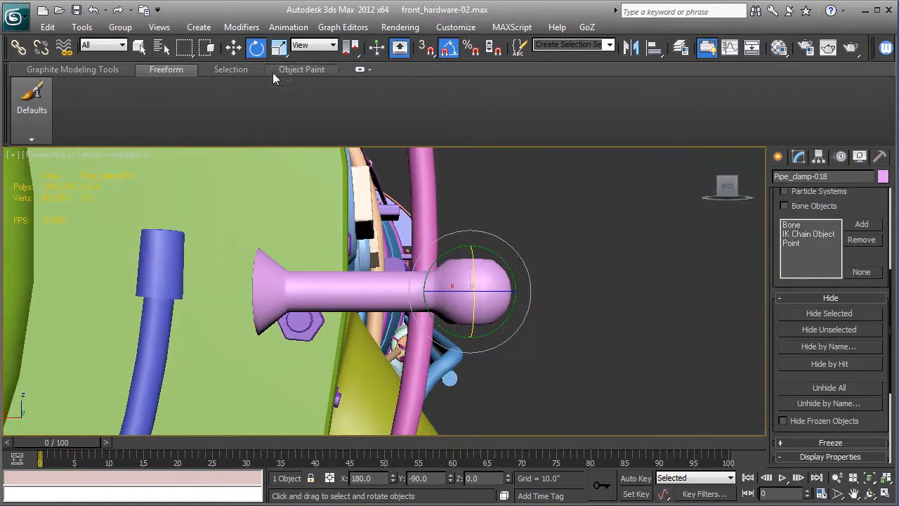
Move the clamp copy in front of the boiler cover, over the curved tube's upper end collar.
click(235, 48)
alt+middle_drag(317, 216, 363, 365)
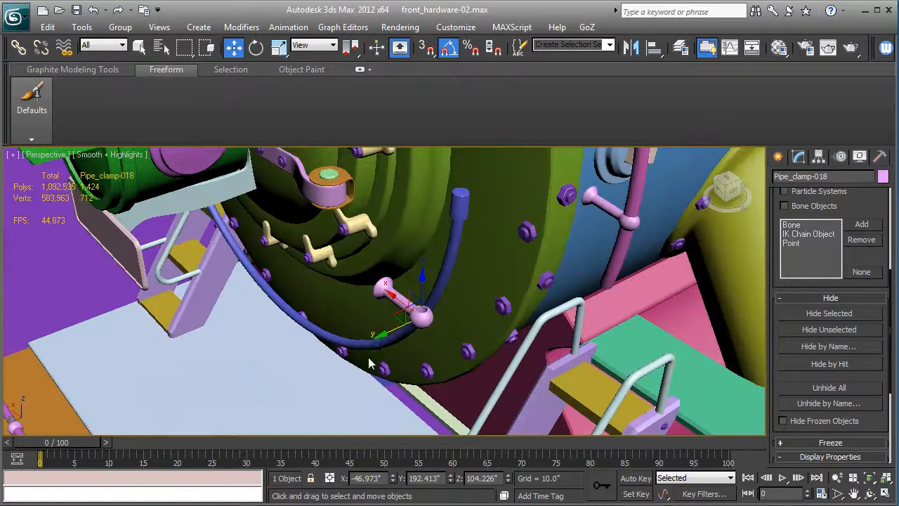
drag(377, 342, 431, 239)
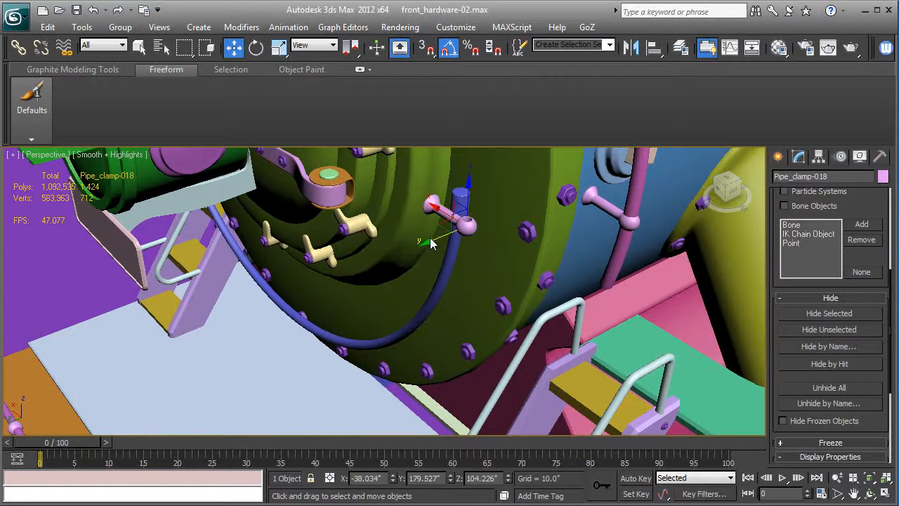
In the top view, shift the clamp in line with the curved tube, to about X -28.3" and Y 178.4".
key(t)
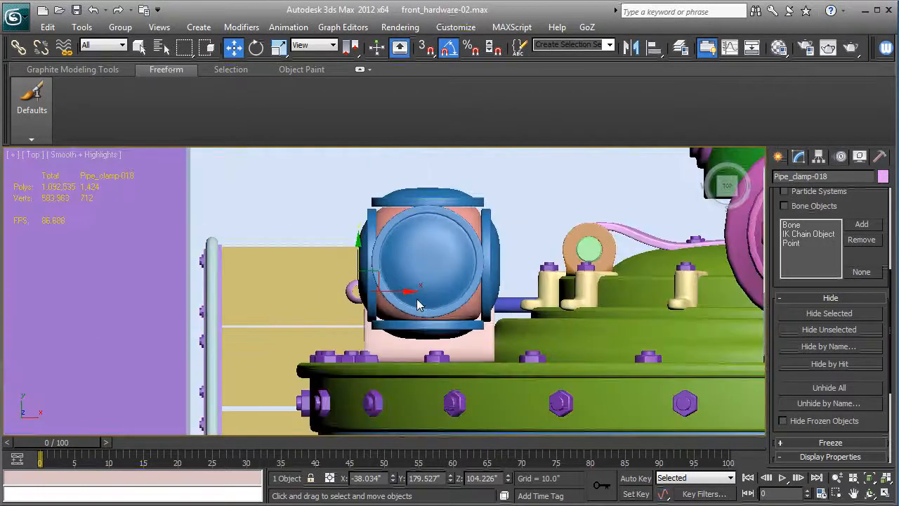
drag(404, 295, 524, 293)
key(F3)
drag(477, 252, 477, 265)
key(p)
key(z)
alt+middle_drag(477, 279, 583, 274)
key(F3)
scroll(468, 293, down, 4)
scroll(541, 292, down, 4)
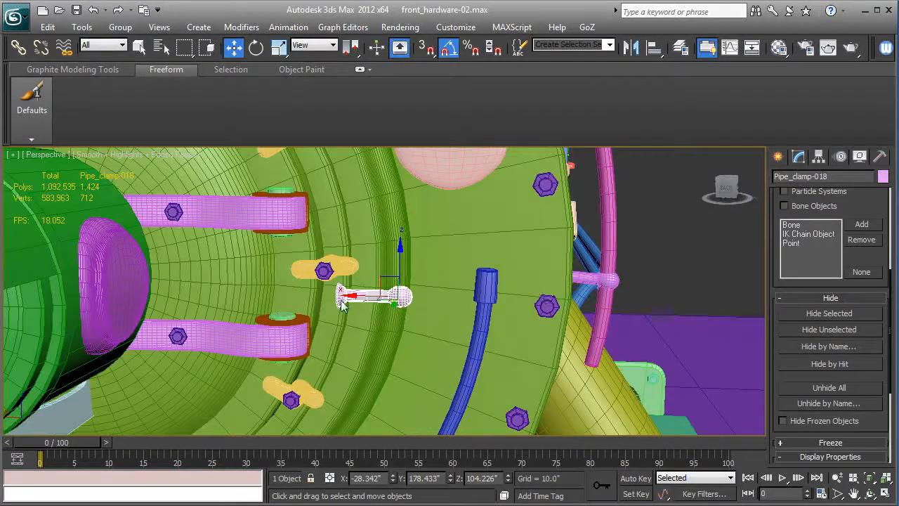
Turn the clamp's foot toward the cover and place its ball on the tube below the end collar, at about X -35.1" and Z 100.5".
drag(348, 295, 433, 295)
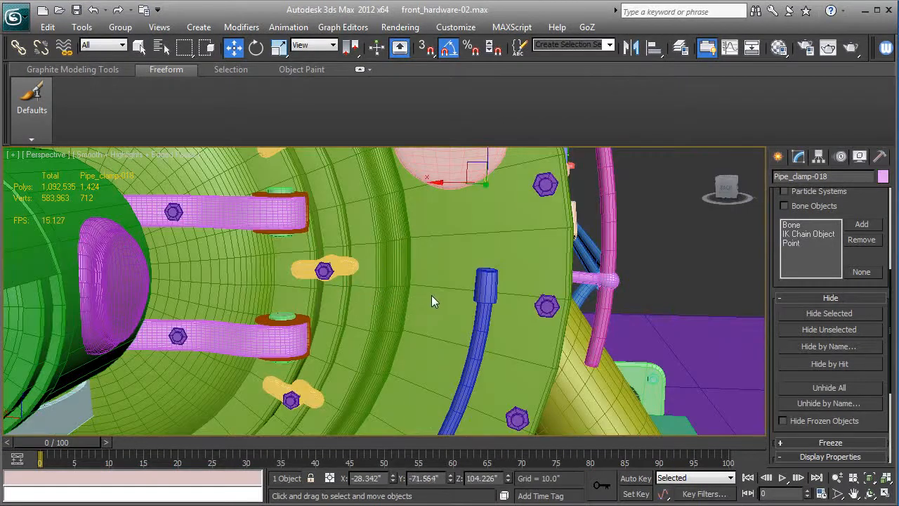
key(ctrl+z)
drag(362, 300, 444, 307)
drag(489, 264, 442, 351)
key(e)
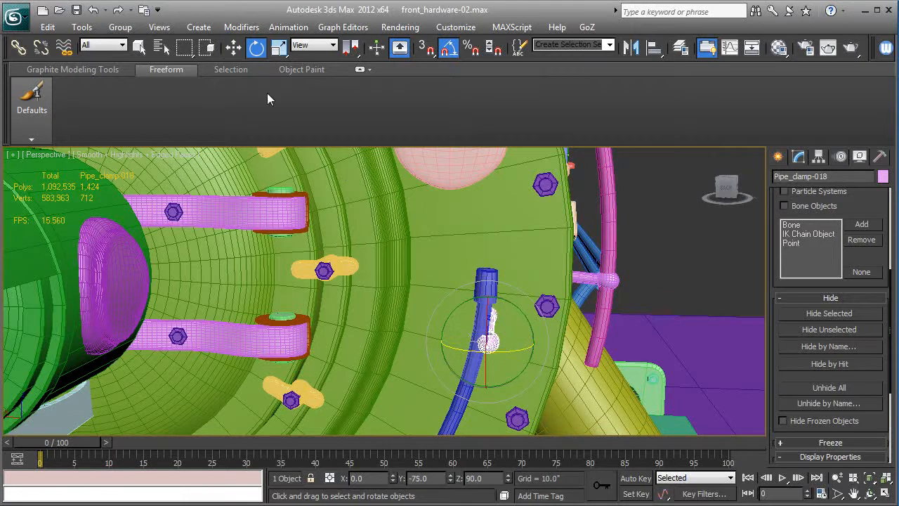
click(233, 49)
drag(453, 348, 444, 342)
key(z)
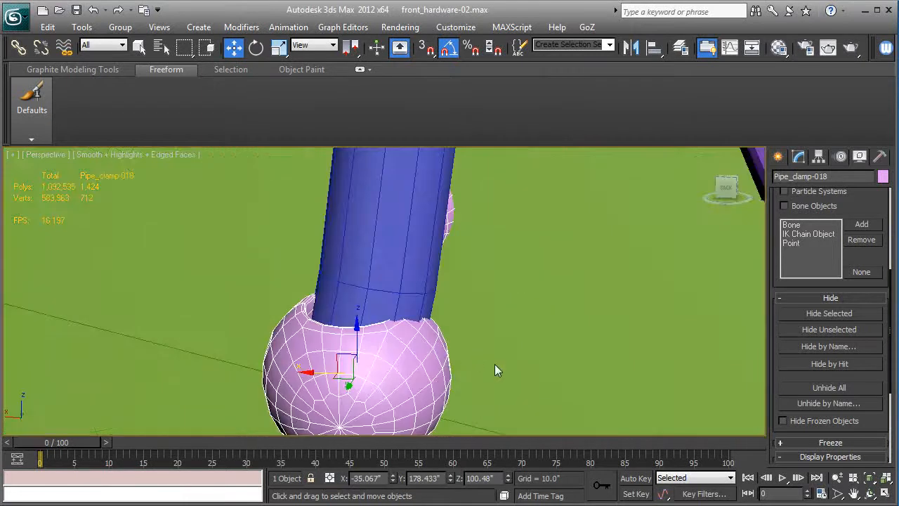
Nudge the clamp along X and tilt it slightly so its ball fits around the curved tube.
alt+middle_drag(496, 362, 301, 368)
drag(285, 394, 303, 391)
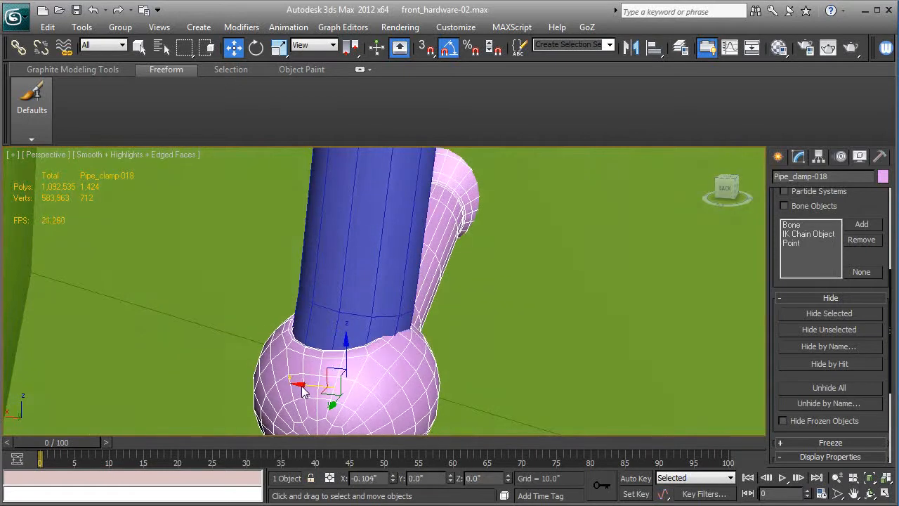
key(e)
drag(377, 361, 384, 366)
alt+middle_drag(466, 369, 290, 305)
drag(261, 301, 276, 309)
alt+middle_drag(276, 309, 363, 357)
key(F4)
scroll(369, 357, down, 5)
scroll(363, 357, up, 2)
Move the clamp's foot-end vertices along Y to shorten the stem against the cover, and return to the TurboSmooth level.
key(F3)
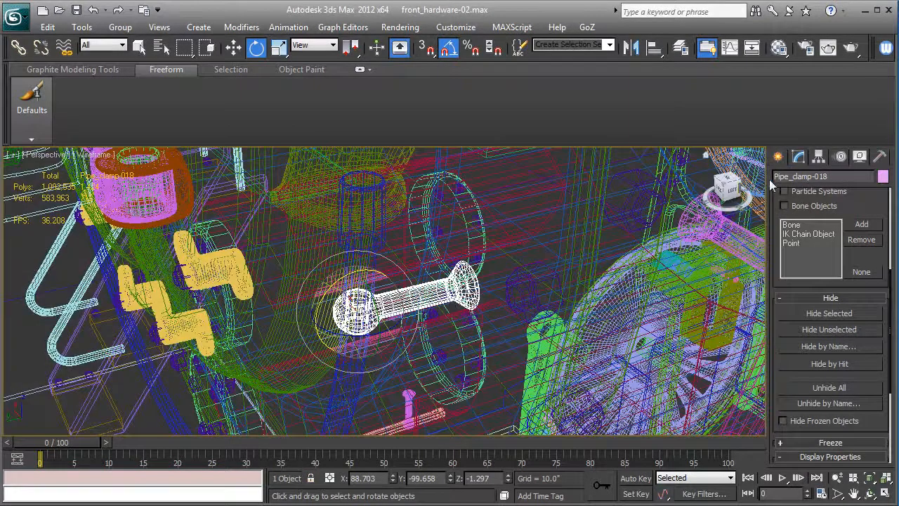
click(798, 156)
click(808, 225)
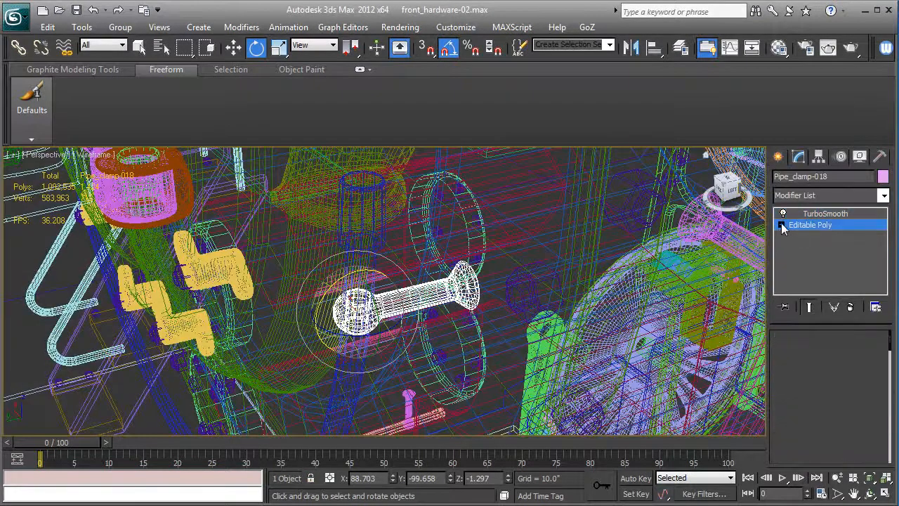
click(780, 225)
click(806, 236)
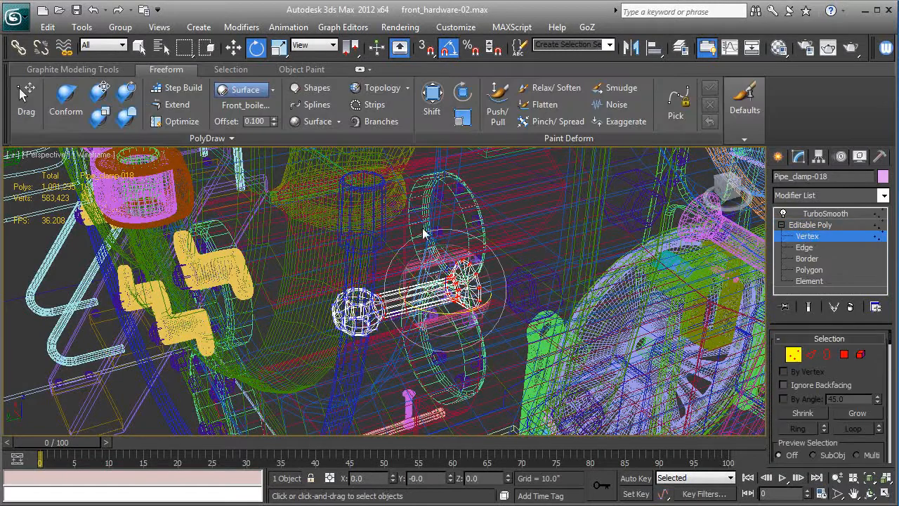
key(F3)
key(z)
key(w)
drag(429, 298, 415, 301)
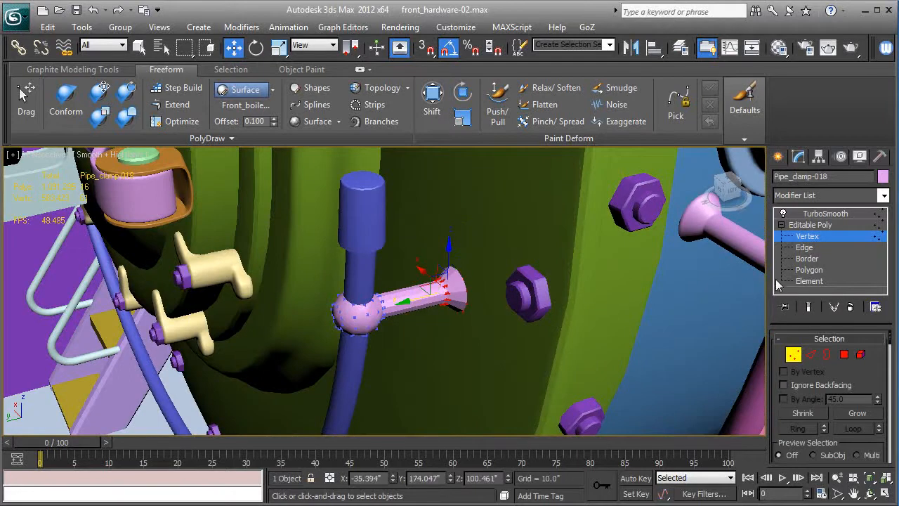
click(825, 214)
Clone the clamp along X to the opposite end of the curved tube as a copy.
alt+middle_drag(512, 385, 362, 330)
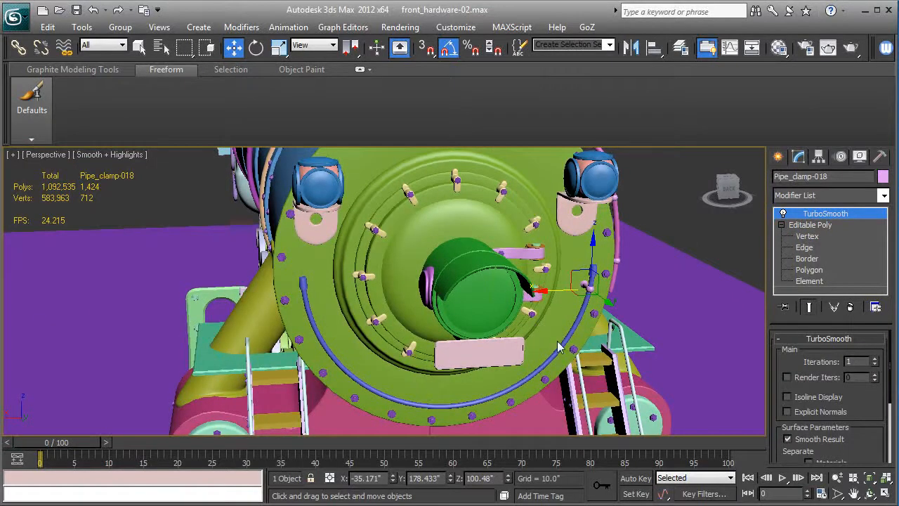
mouse_move(555, 295)
shift+mouse_down()
mouse_move(266, 304)
mouse_move(321, 311)
shift+mouse_up()
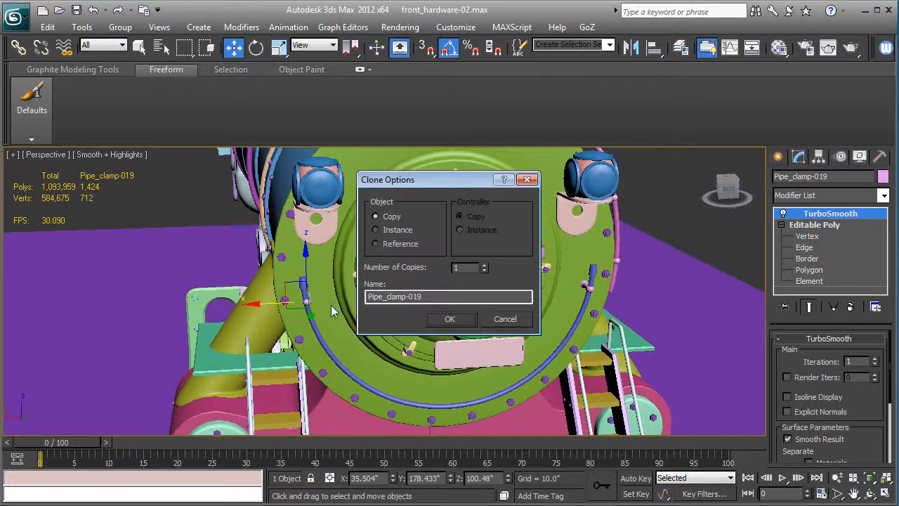
click(443, 320)
Mirror the cloned clamp and nudge it along X to about 35.6" so it fits around the tube.
key(z)
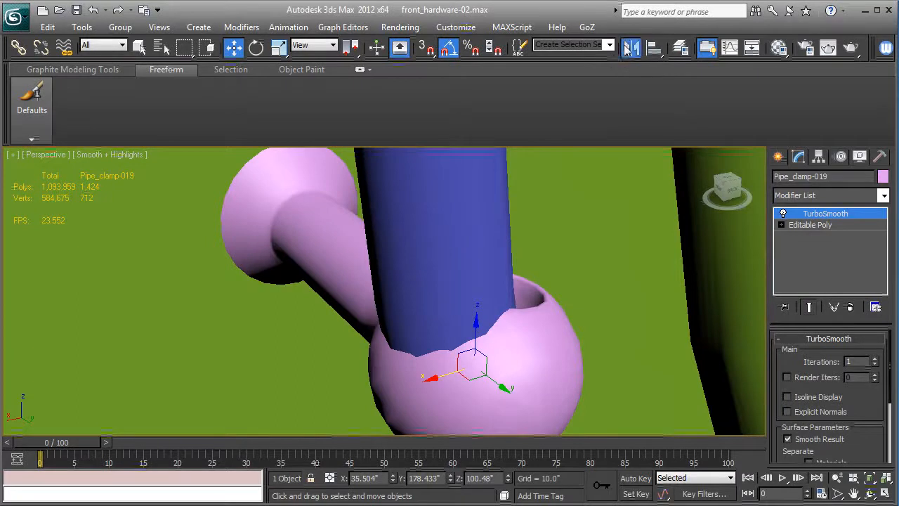
click(630, 47)
click(416, 363)
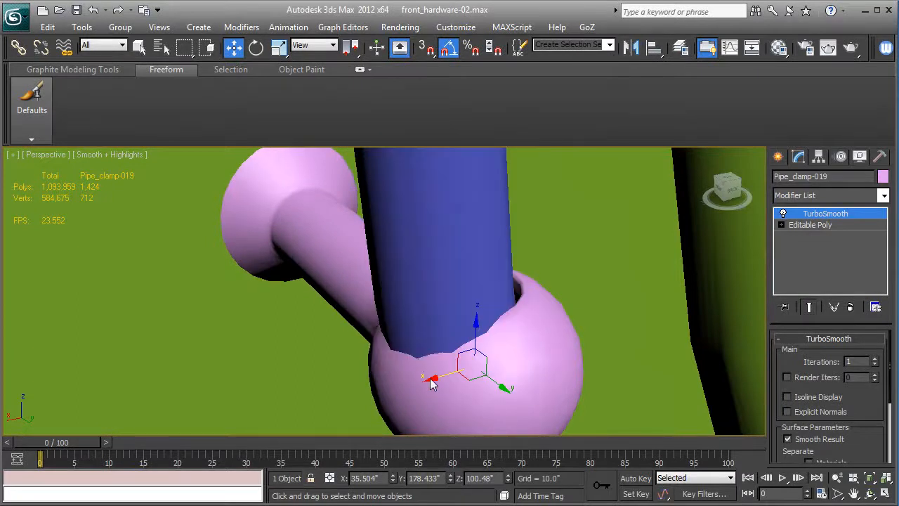
scroll(432, 383, down, 6)
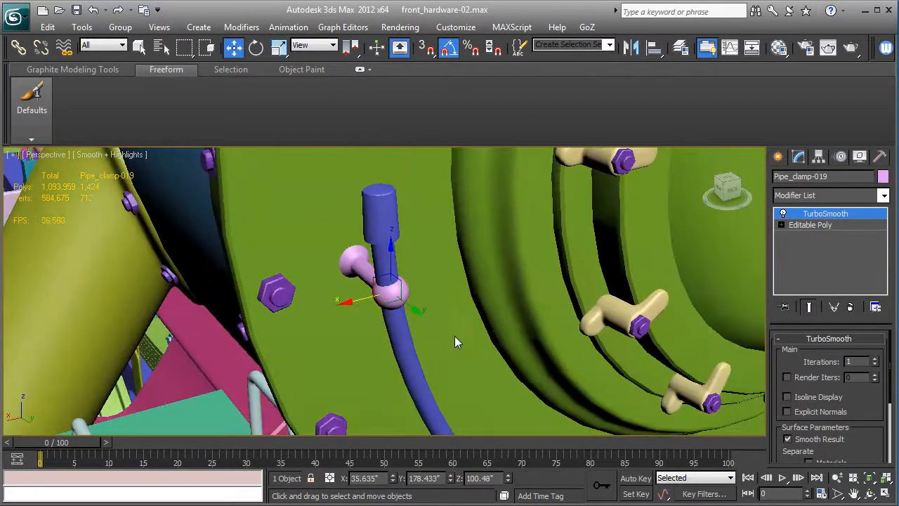
Copy the mirrored clamp downward and move the copy inward onto the tube's lower curve.
scroll(396, 194, down, 2)
middle_drag(455, 336, 415, 272)
scroll(415, 272, down, 2)
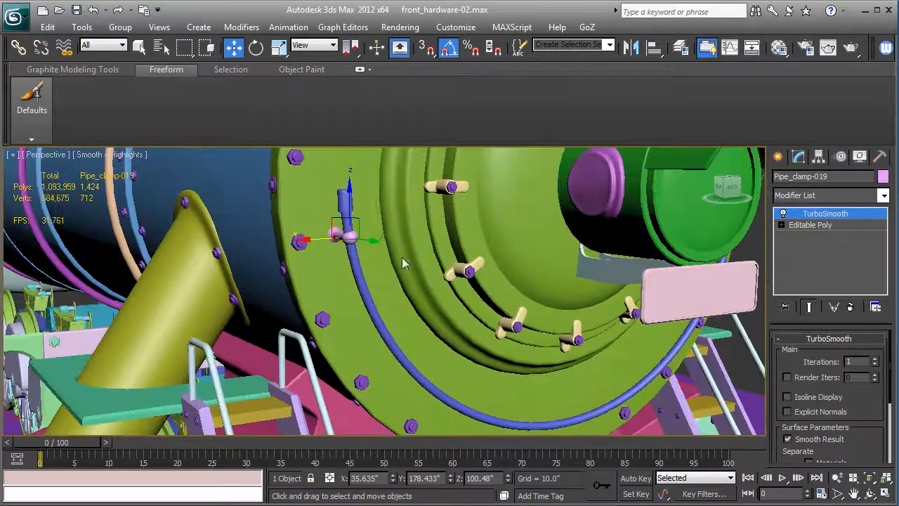
shift+drag(358, 215, 382, 358)
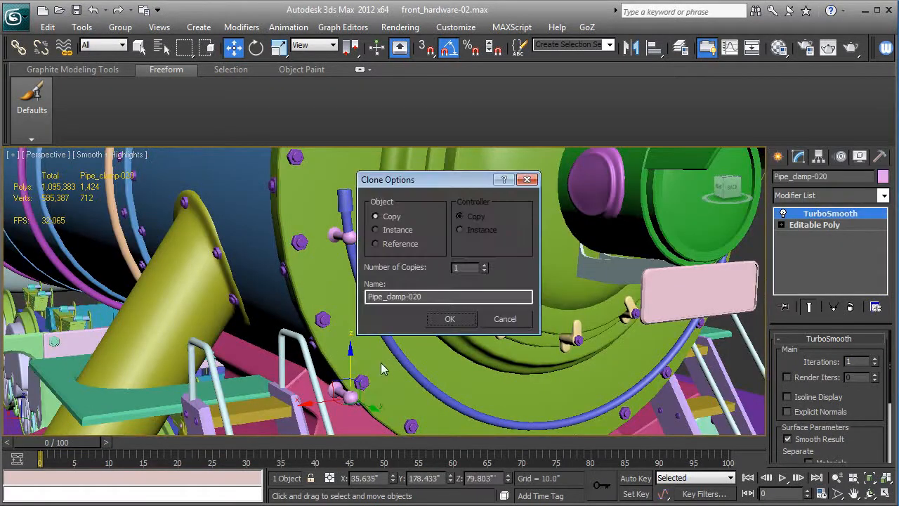
click(443, 320)
drag(311, 411, 456, 379)
Rotate the lower clamp so its ball follows the direction of the curved tube.
key(z)
scroll(450, 351, down, 5)
click(257, 47)
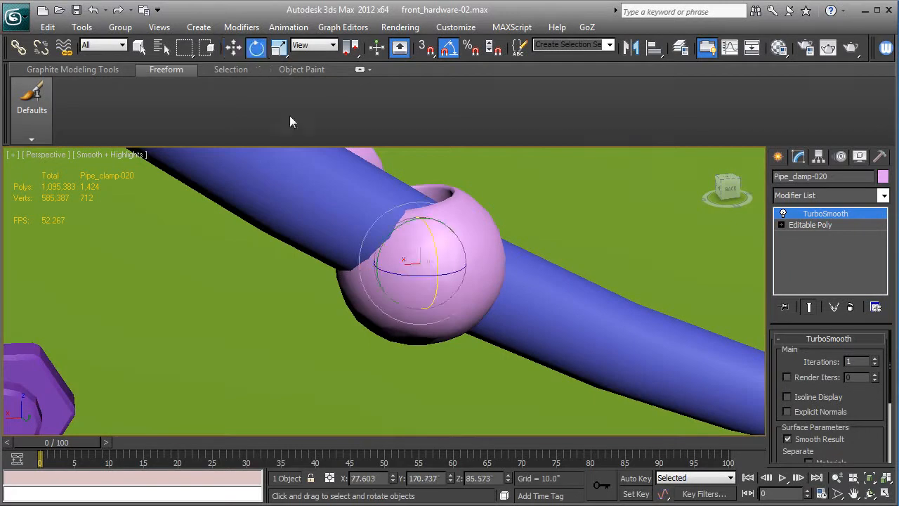
drag(398, 226, 370, 242)
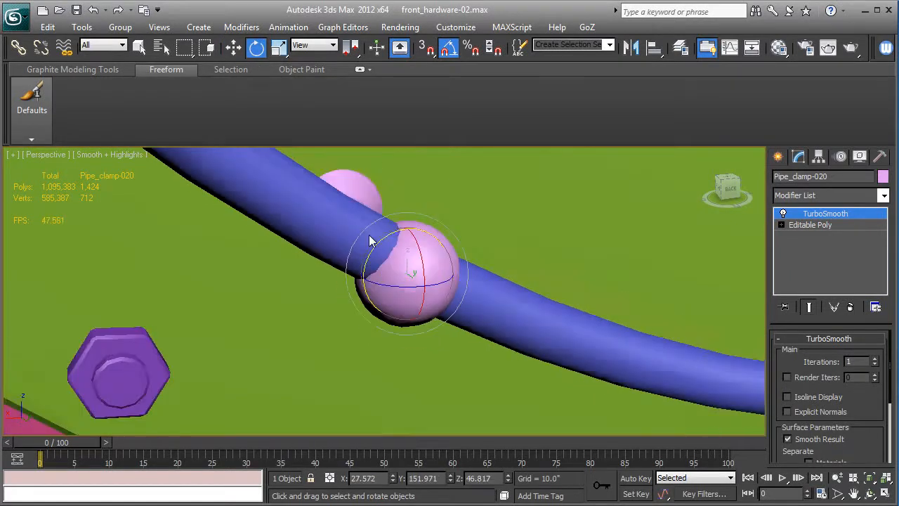
scroll(372, 241, down, 3)
Clone the lower clamp along X to the other side of the tube's lower curve as a copy.
click(233, 48)
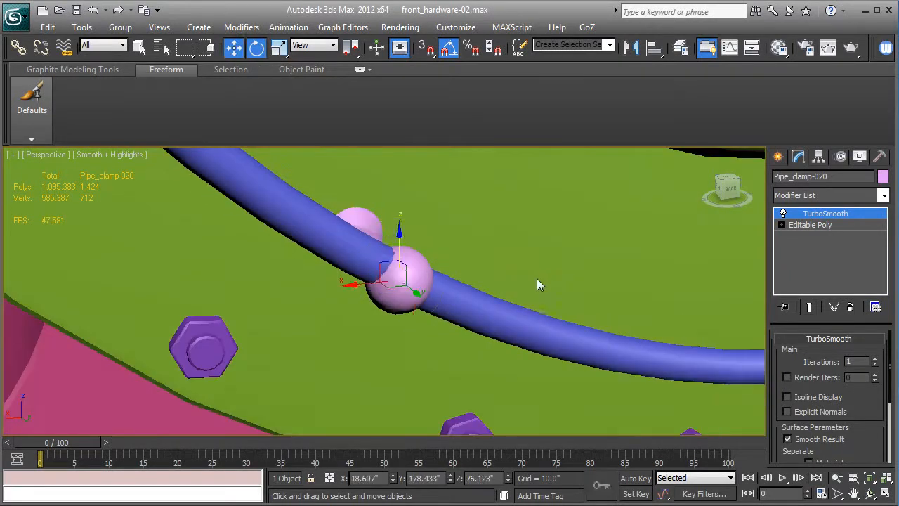
scroll(473, 298, down, 3)
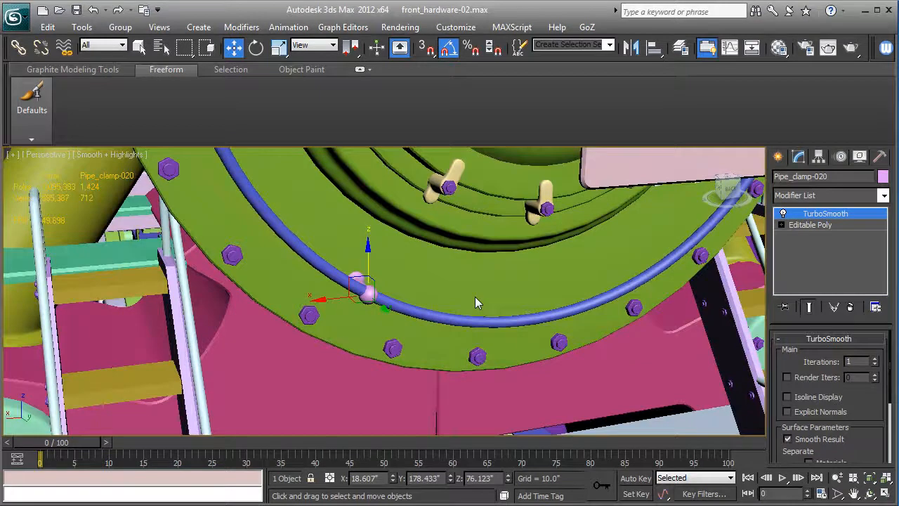
alt+middle_drag(475, 297, 386, 284)
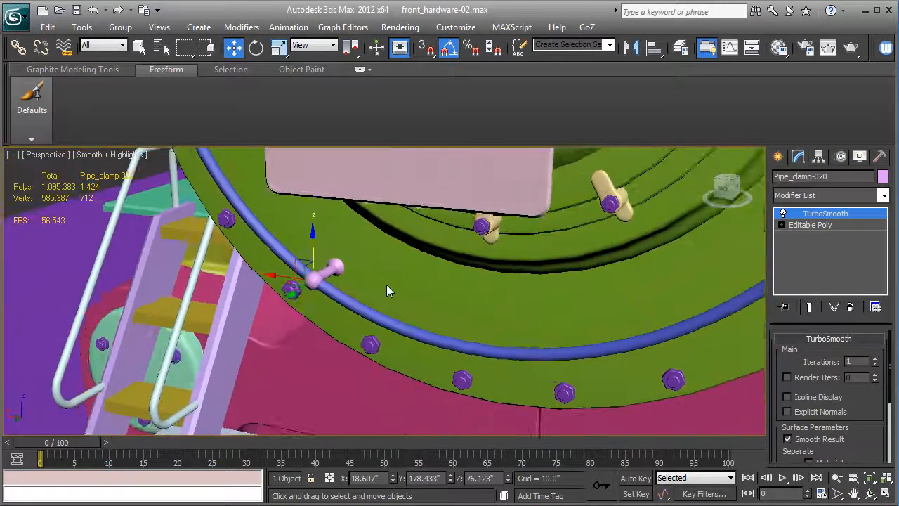
scroll(387, 285, down, 2)
shift+drag(297, 284, 534, 298)
click(462, 320)
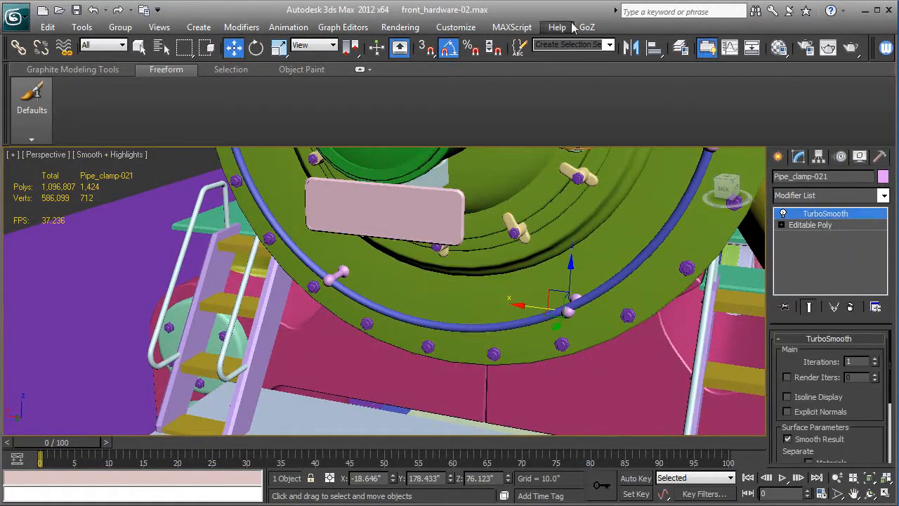
Mirror the new lower clamp and shift it along X to about -17.9" so it sits on the tube.
click(636, 47)
click(427, 356)
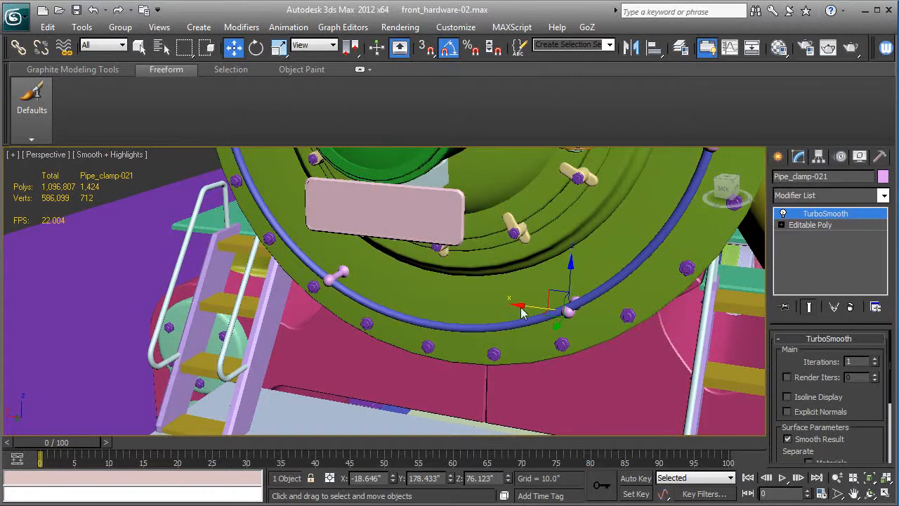
drag(520, 307, 515, 304)
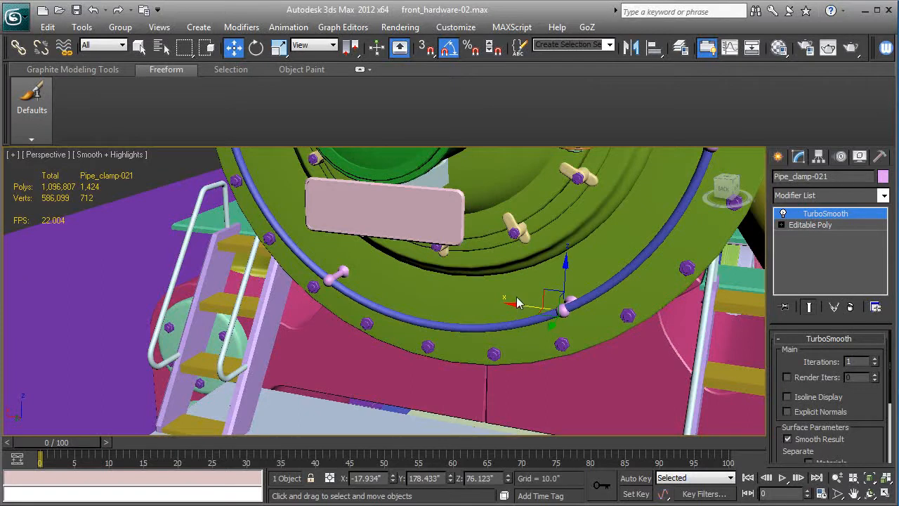
scroll(515, 298, down, 4)
alt+middle_drag(525, 295, 481, 242)
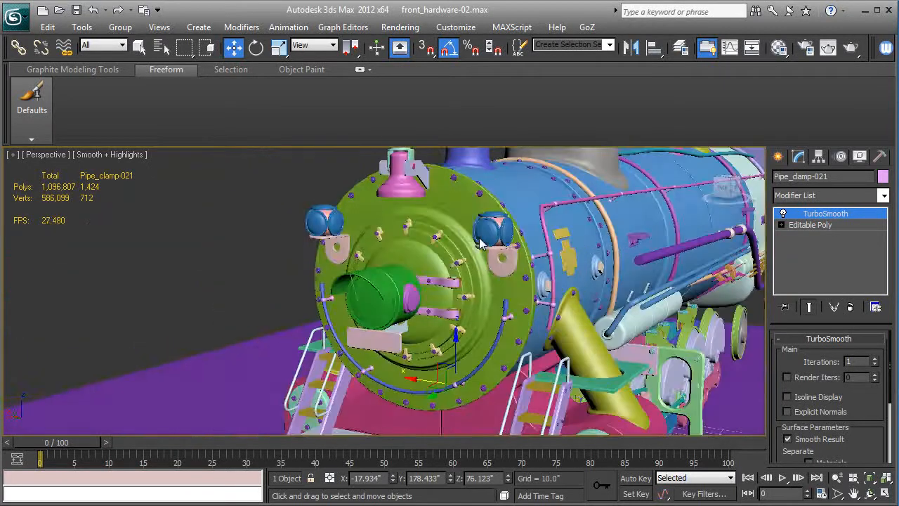
scroll(486, 232, up, 2)
middle_drag(594, 343, 551, 256)
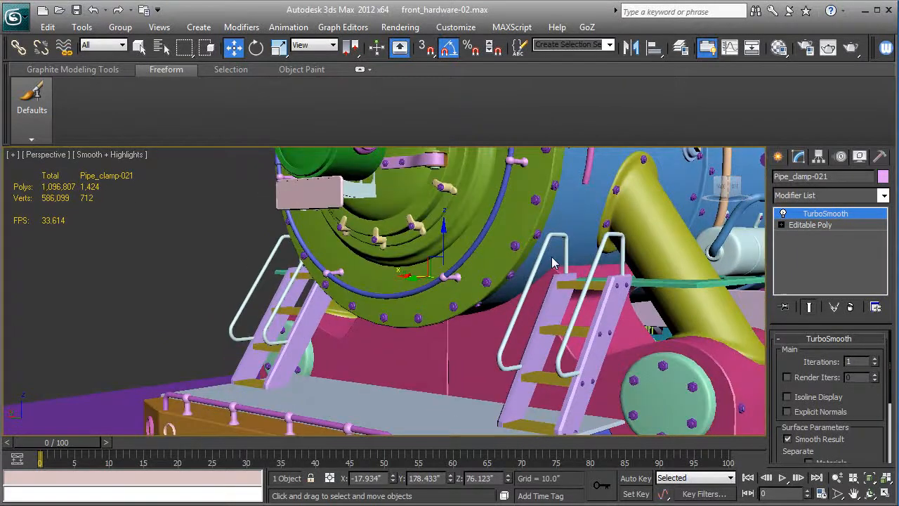
alt+middle_drag(549, 316, 477, 319)
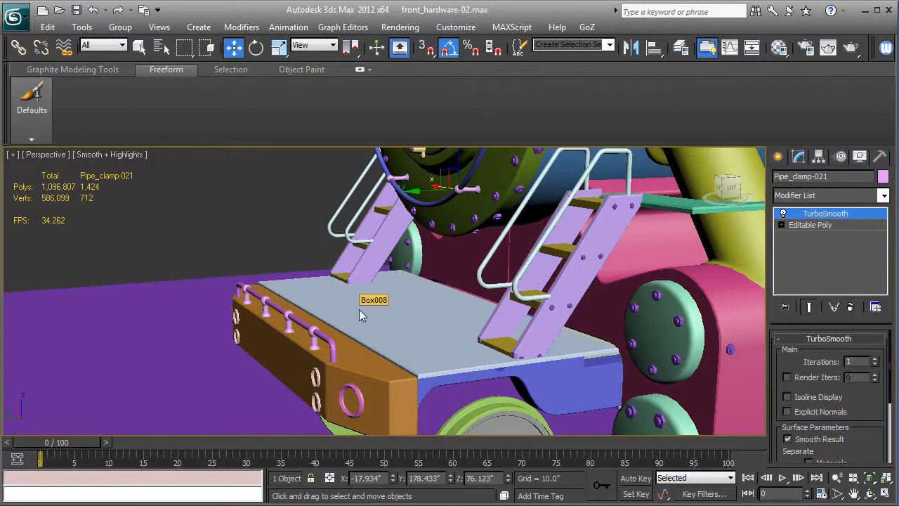
alt+middle_drag(408, 311, 387, 333)
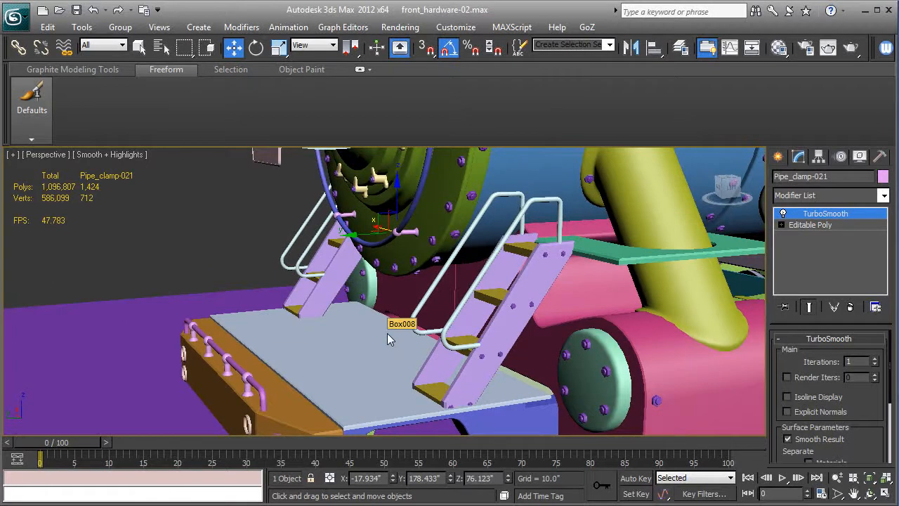